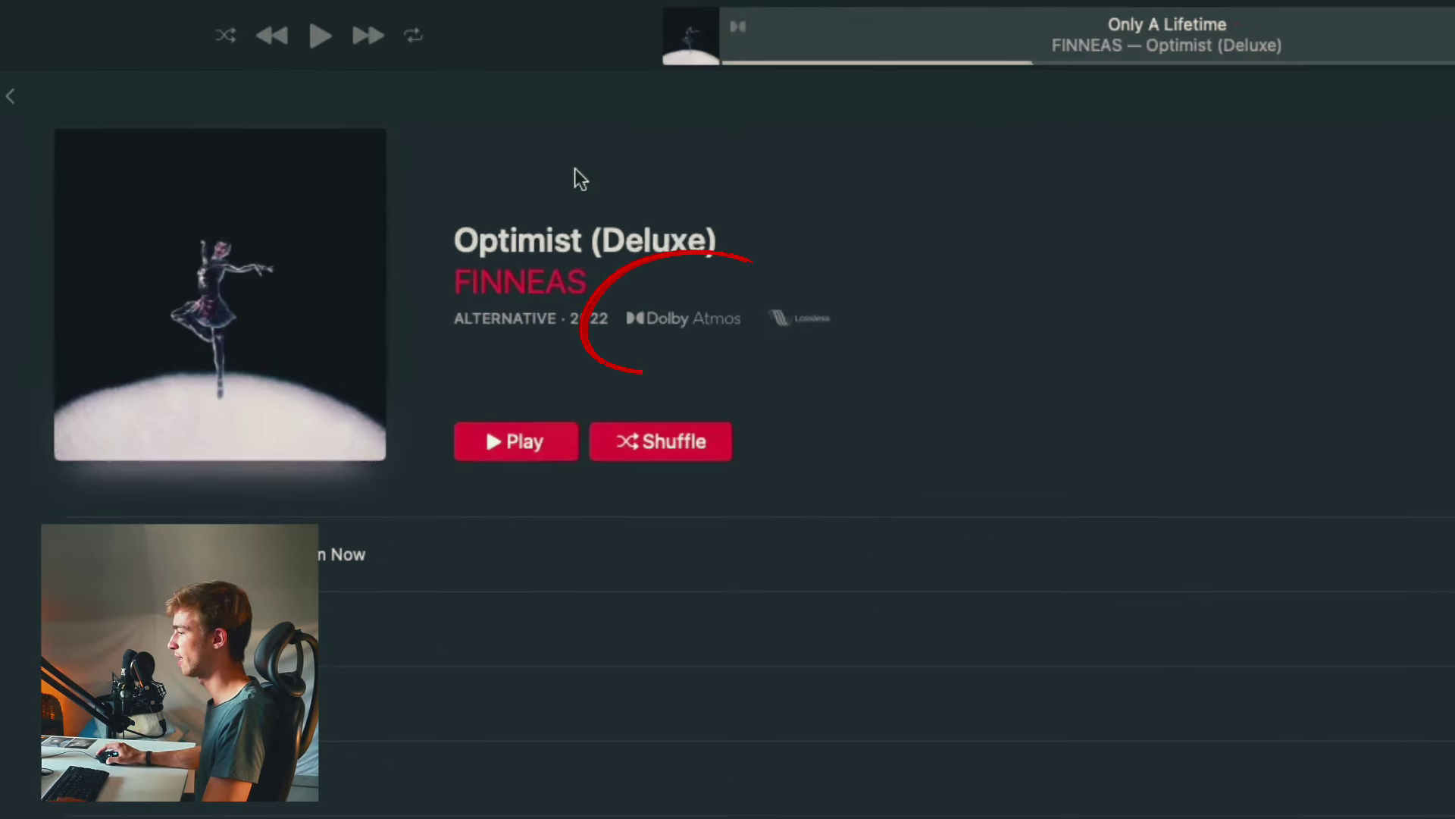
{"action": "left_click", "coordinate": [55, 9]}
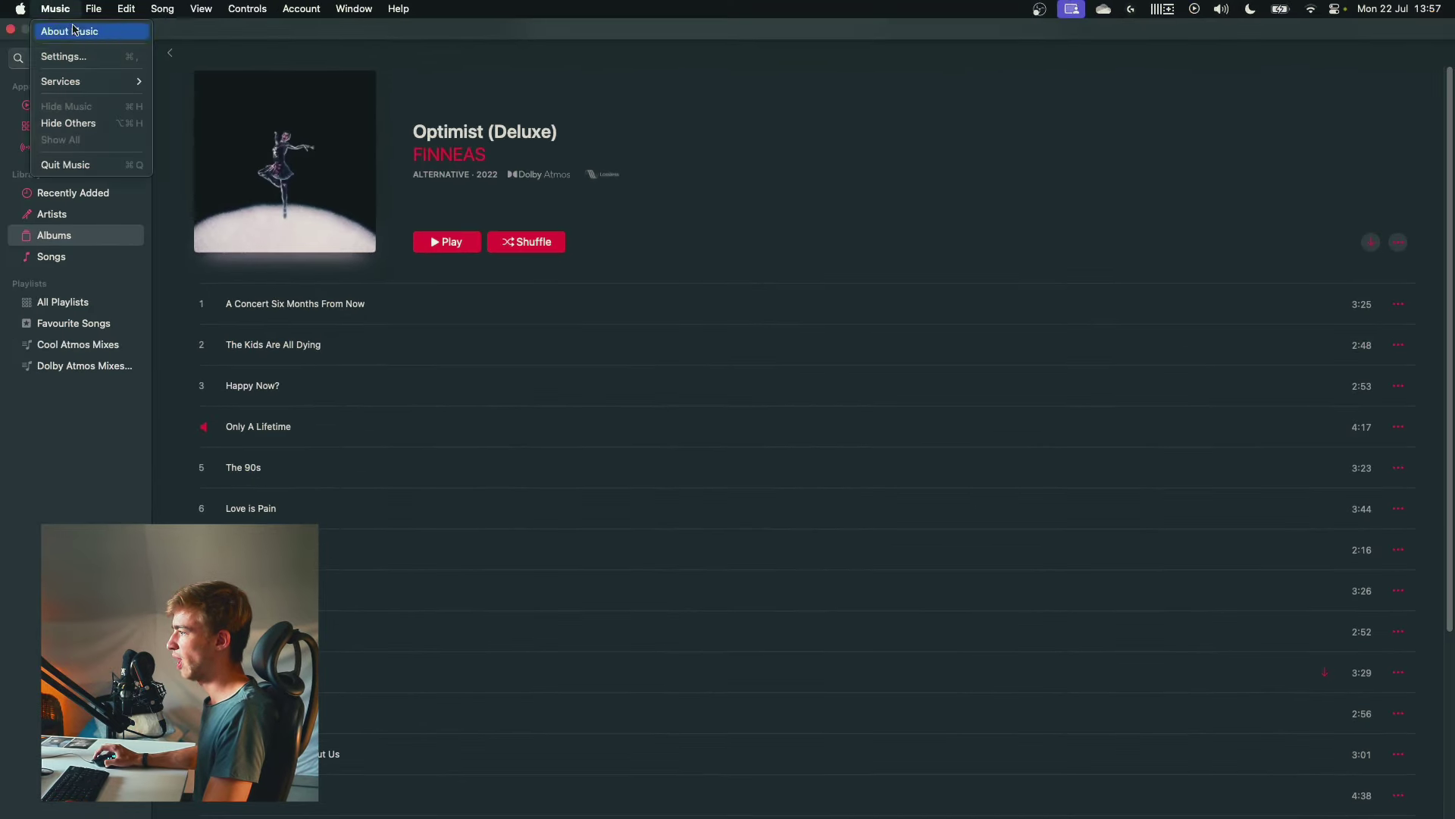
{"action": "left_click", "coordinate": [76, 57]}
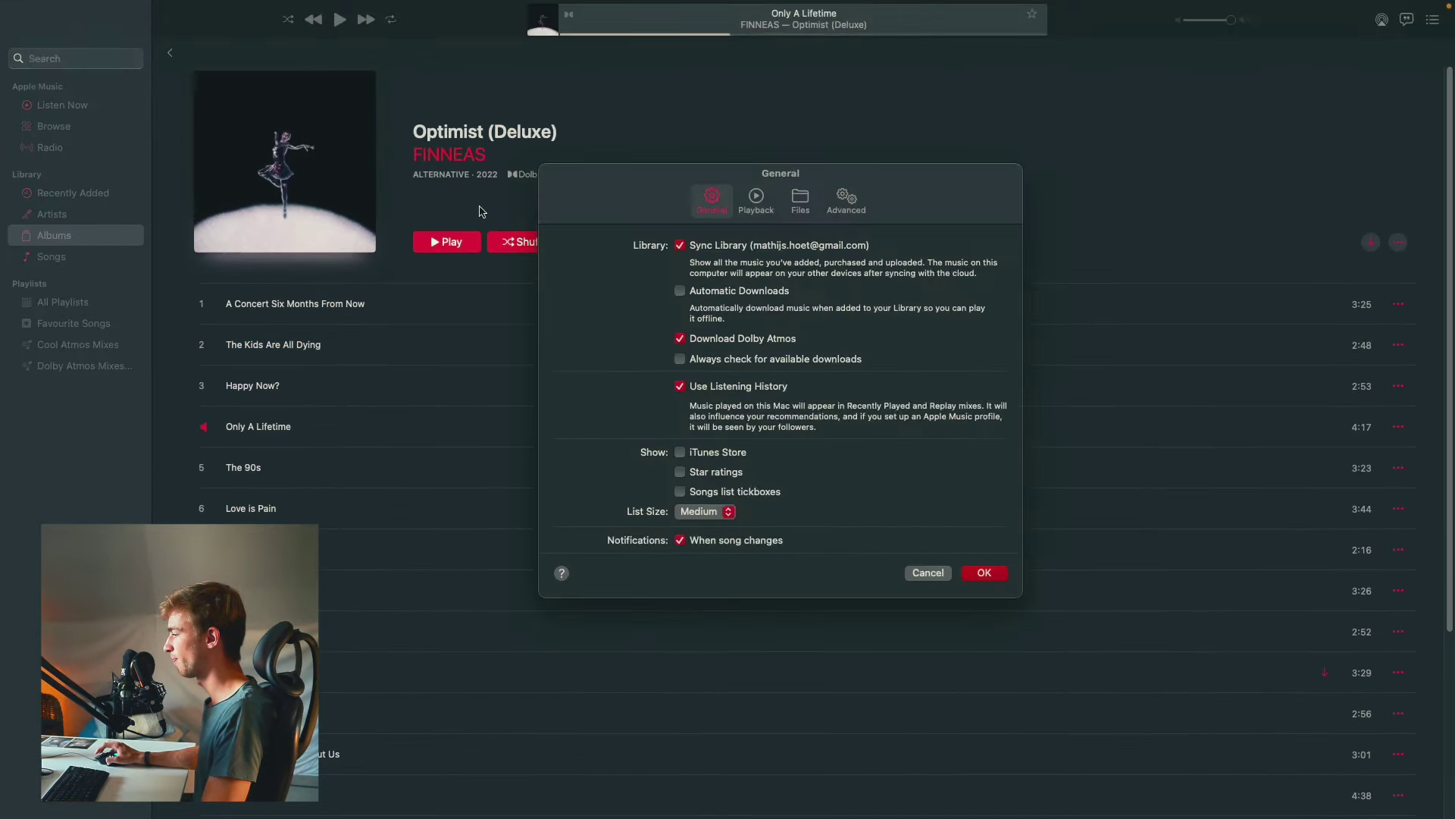
{"action": "left_click", "coordinate": [756, 201]}
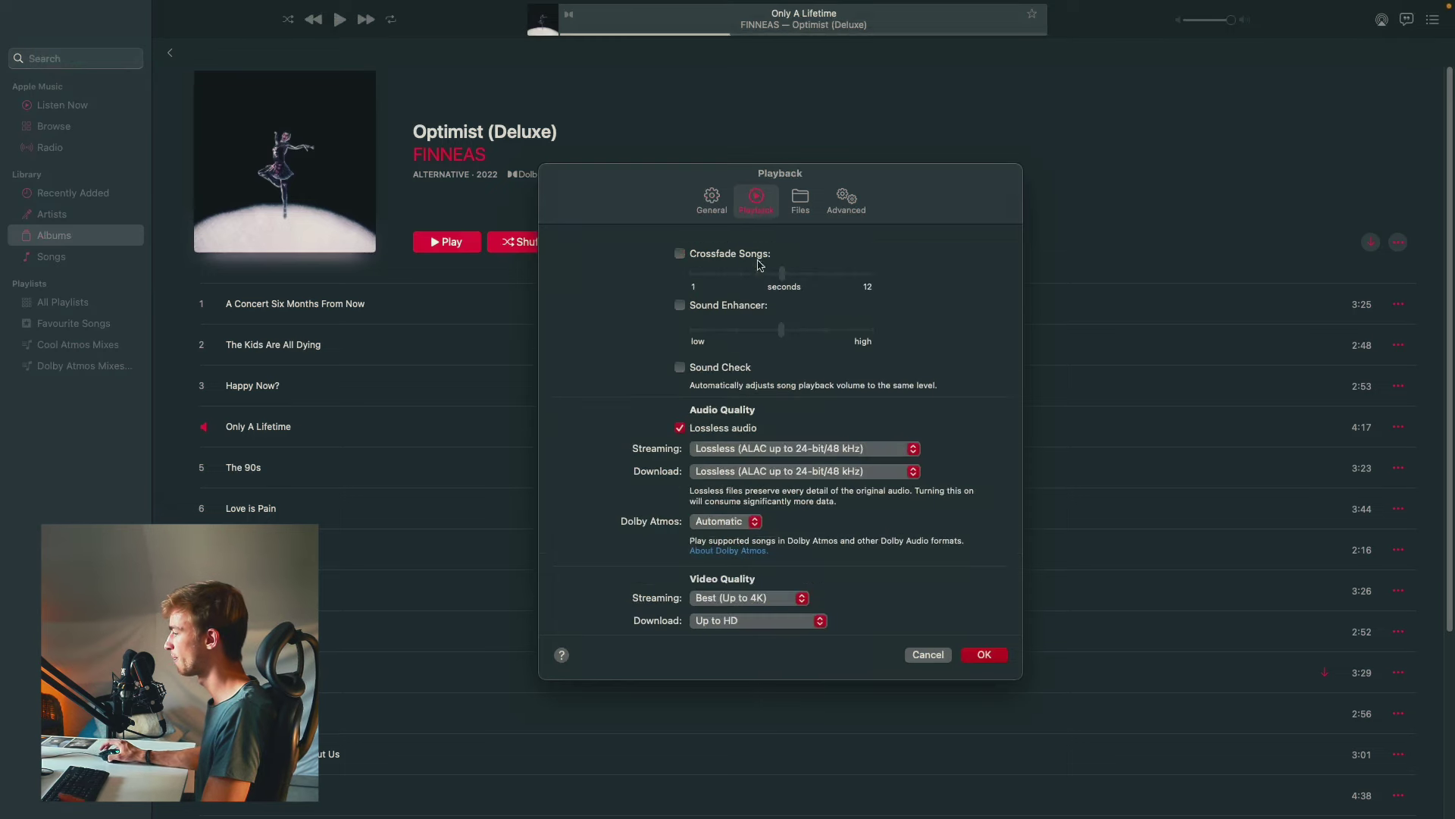
{"action": "left_click", "coordinate": [756, 306]}
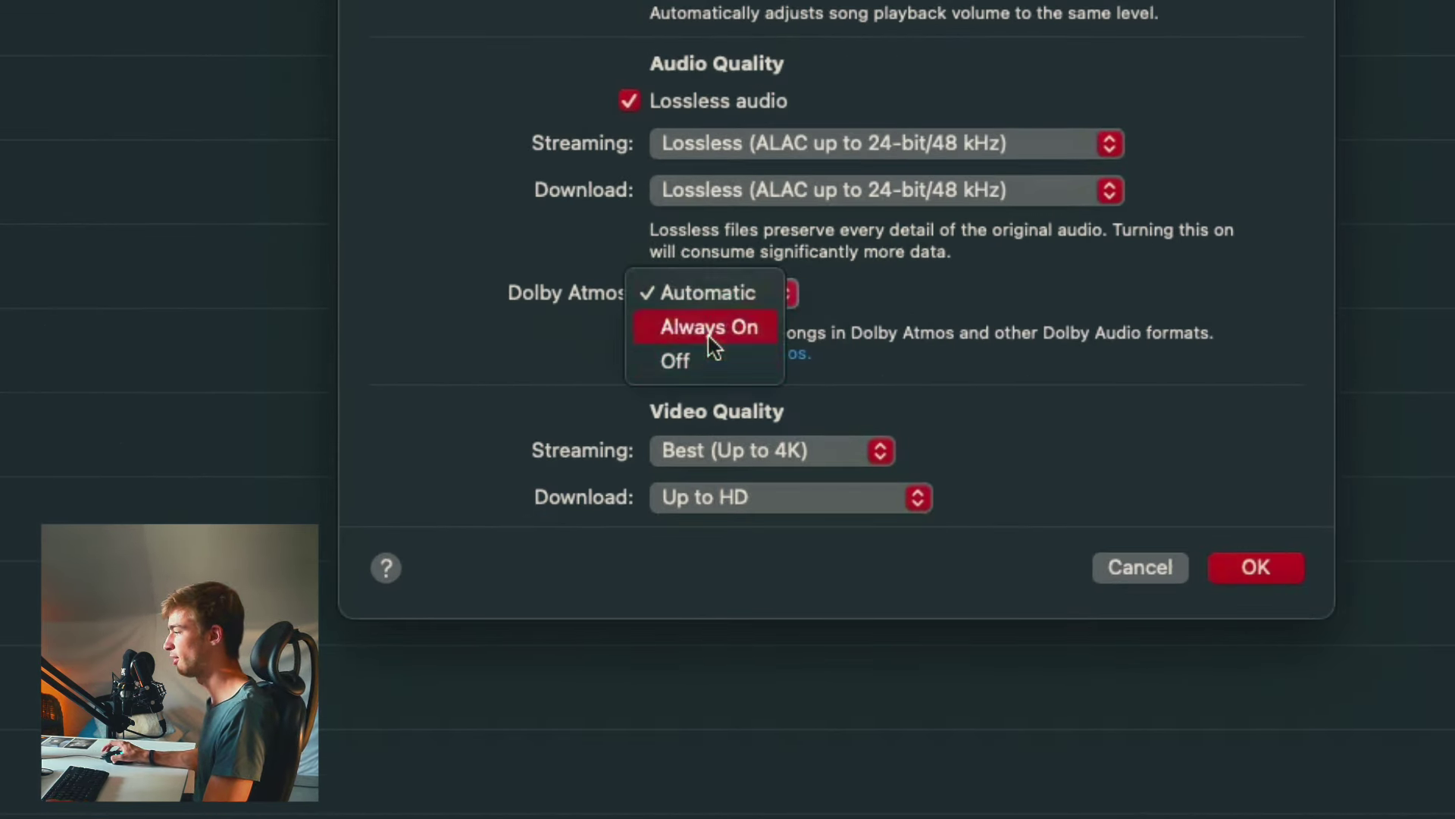
{"action": "left_click", "coordinate": [940, 298]}
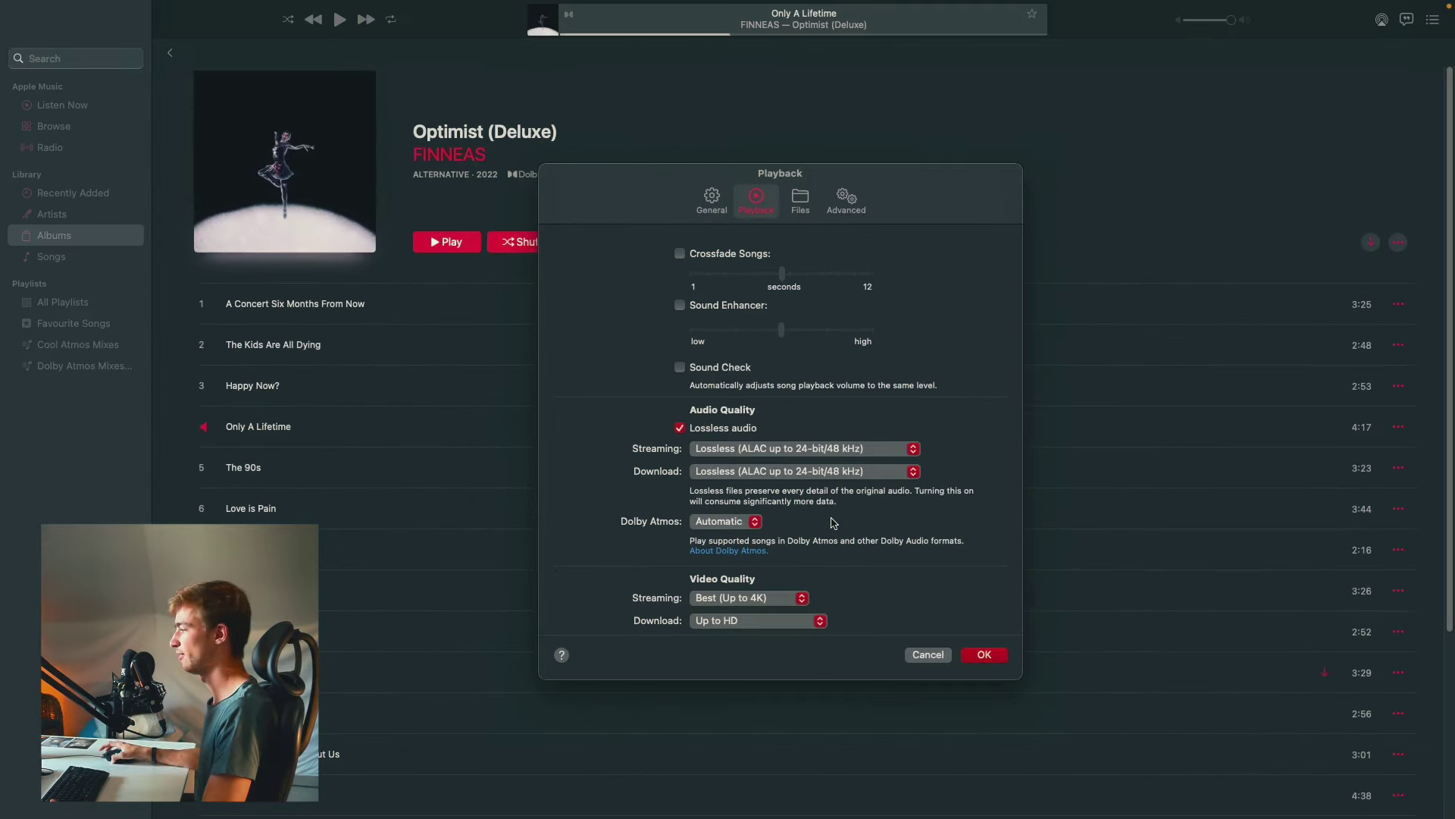
{"action": "left_click", "coordinate": [929, 654]}
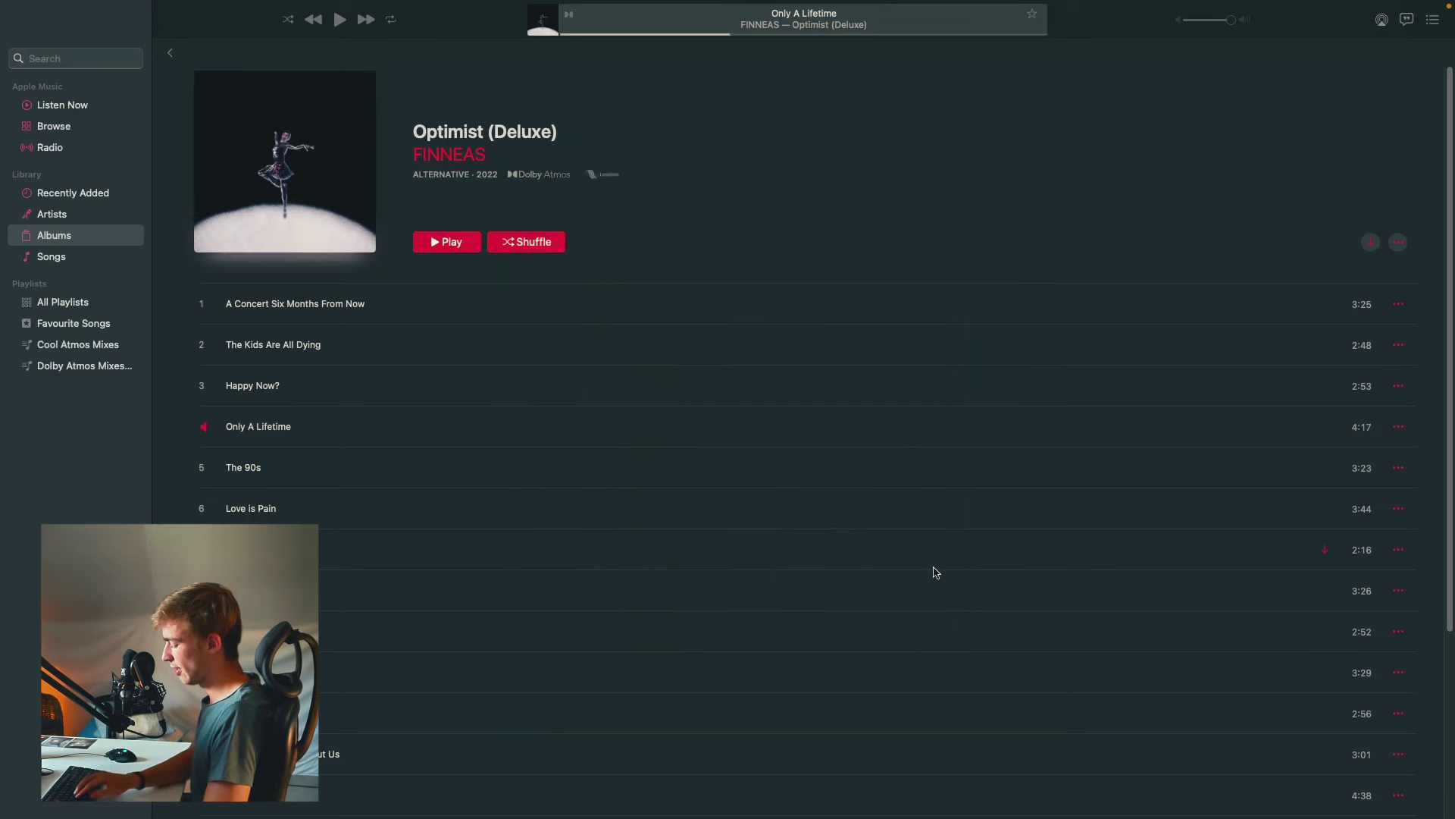
Launch Audio MIDI Setup through Spotlight and select the Dolby Audio Bridge device
{"action": "key", "text": "super+space"}
{"action": "type", "text": "audio"}
{"action": "key", "text": "Return"}
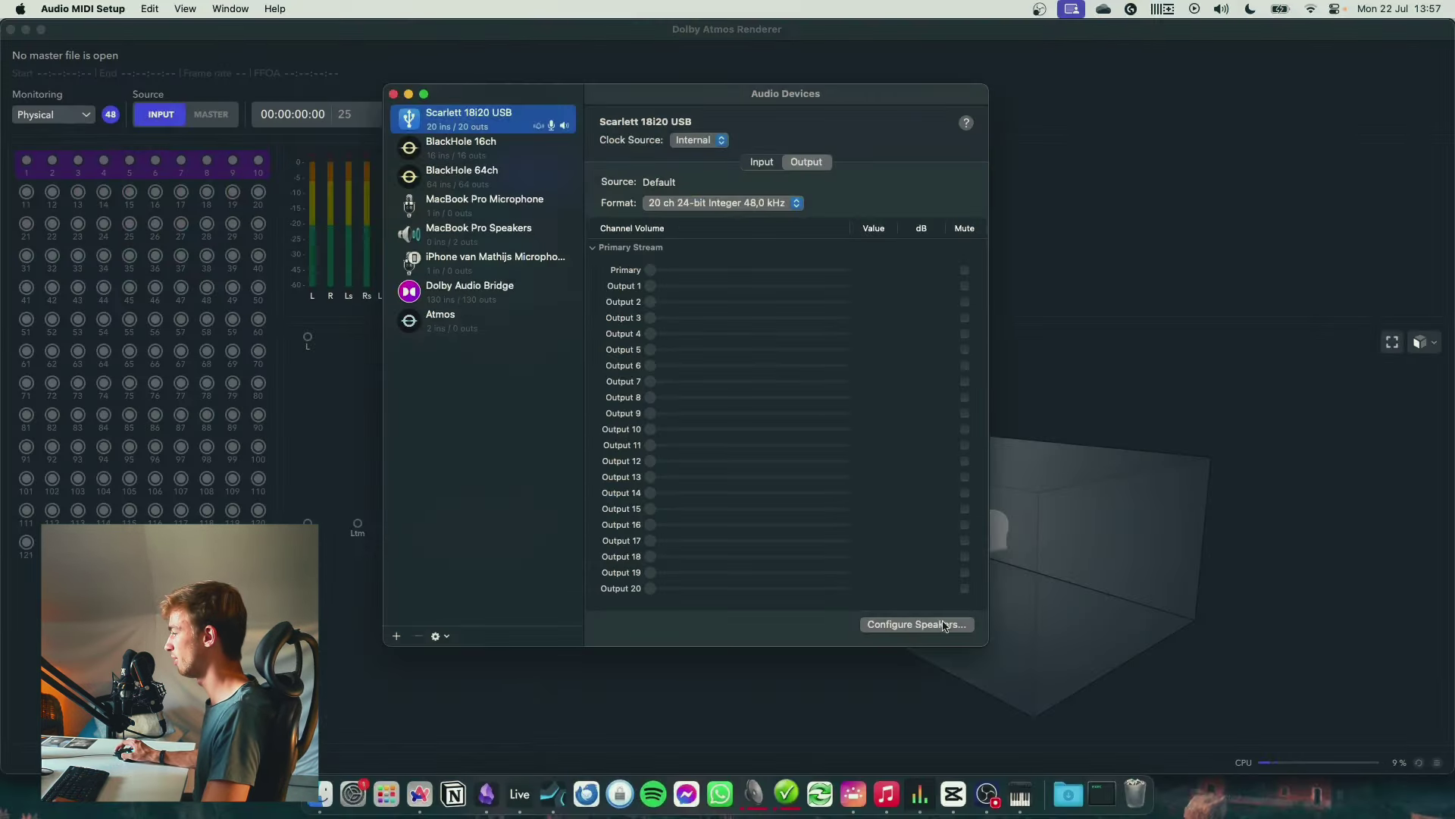
{"action": "left_click", "coordinate": [523, 293]}
Confirm the Scarlett 18i20 speaker layout stays 5.1.2, then show the Dolby Audio Bridge's speaker configuration
{"action": "left_click", "coordinate": [518, 119]}
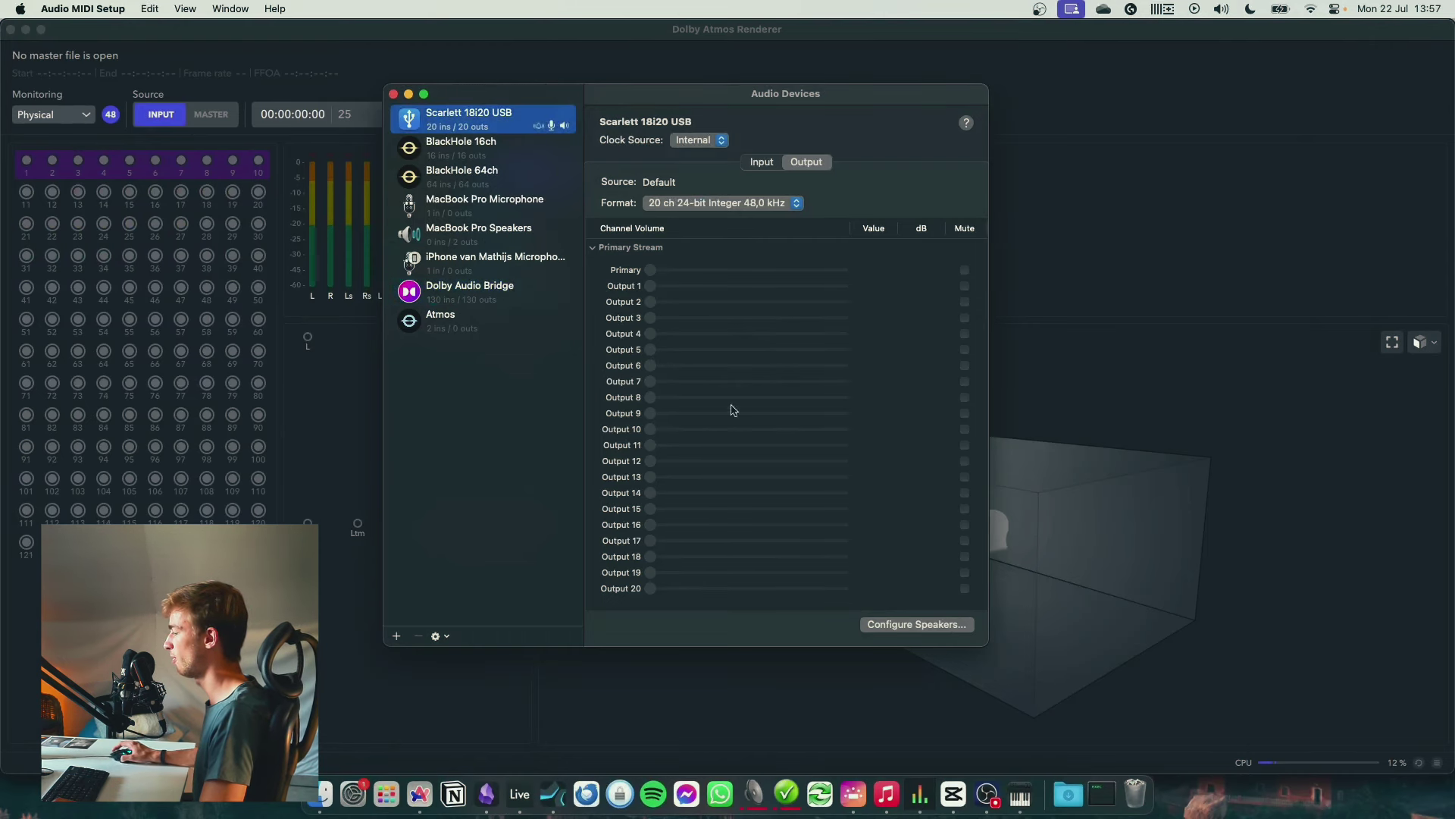
{"action": "left_click", "coordinate": [912, 628]}
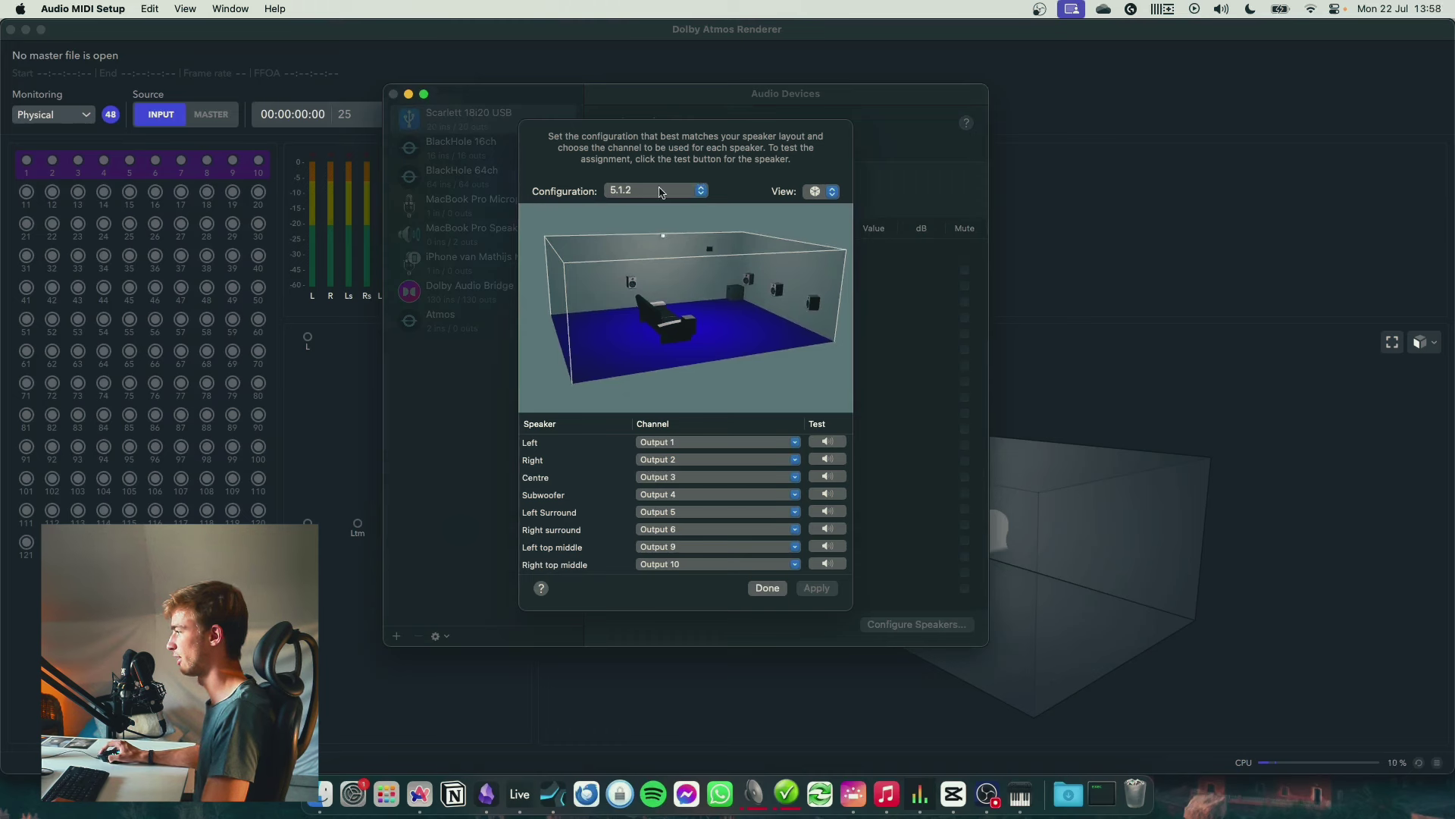
{"action": "left_click", "coordinate": [659, 192]}
{"action": "left_click", "coordinate": [667, 189]}
{"action": "left_click", "coordinate": [768, 588]}
{"action": "left_click", "coordinate": [505, 292]}
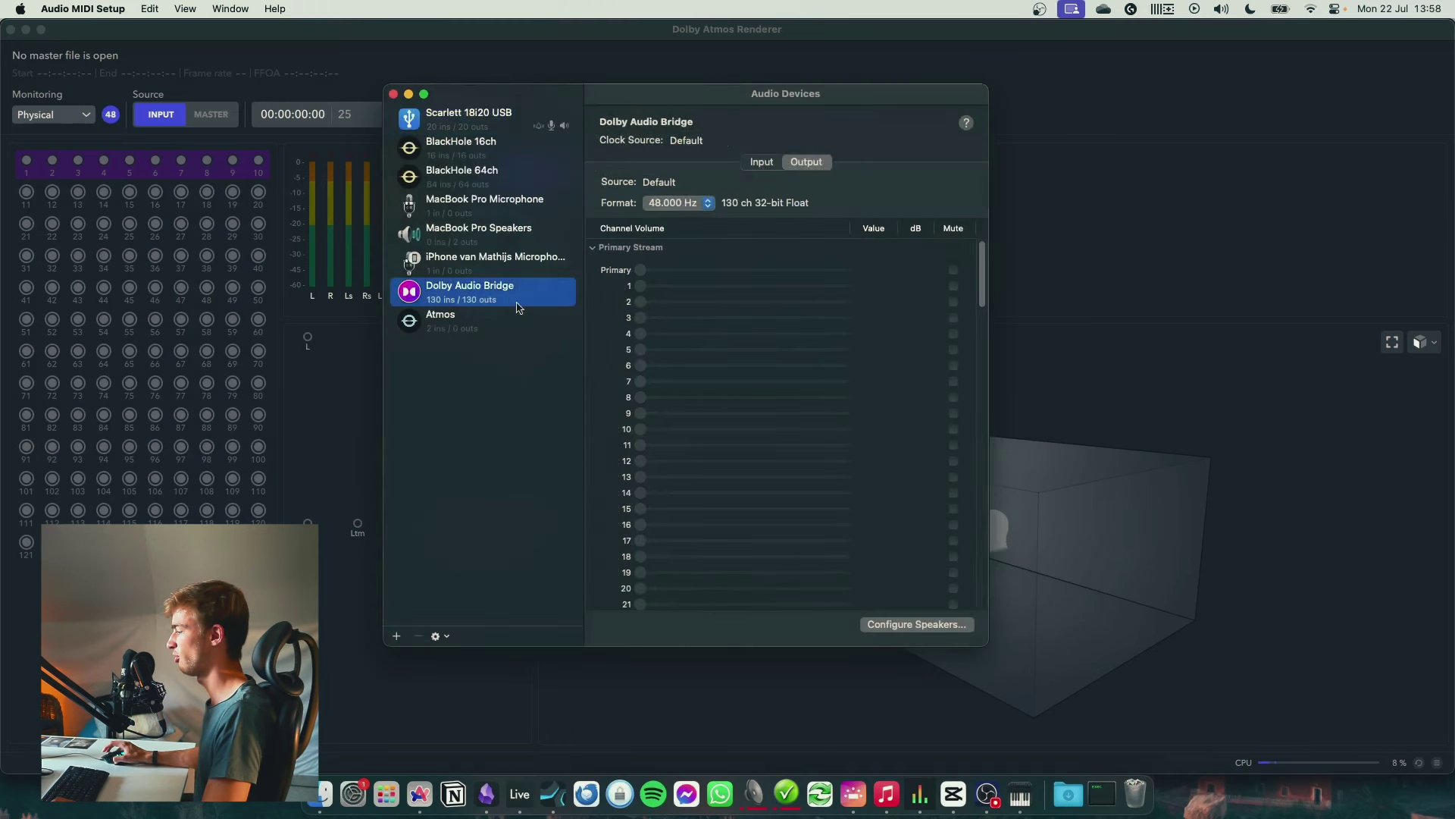
{"action": "left_click", "coordinate": [903, 626]}
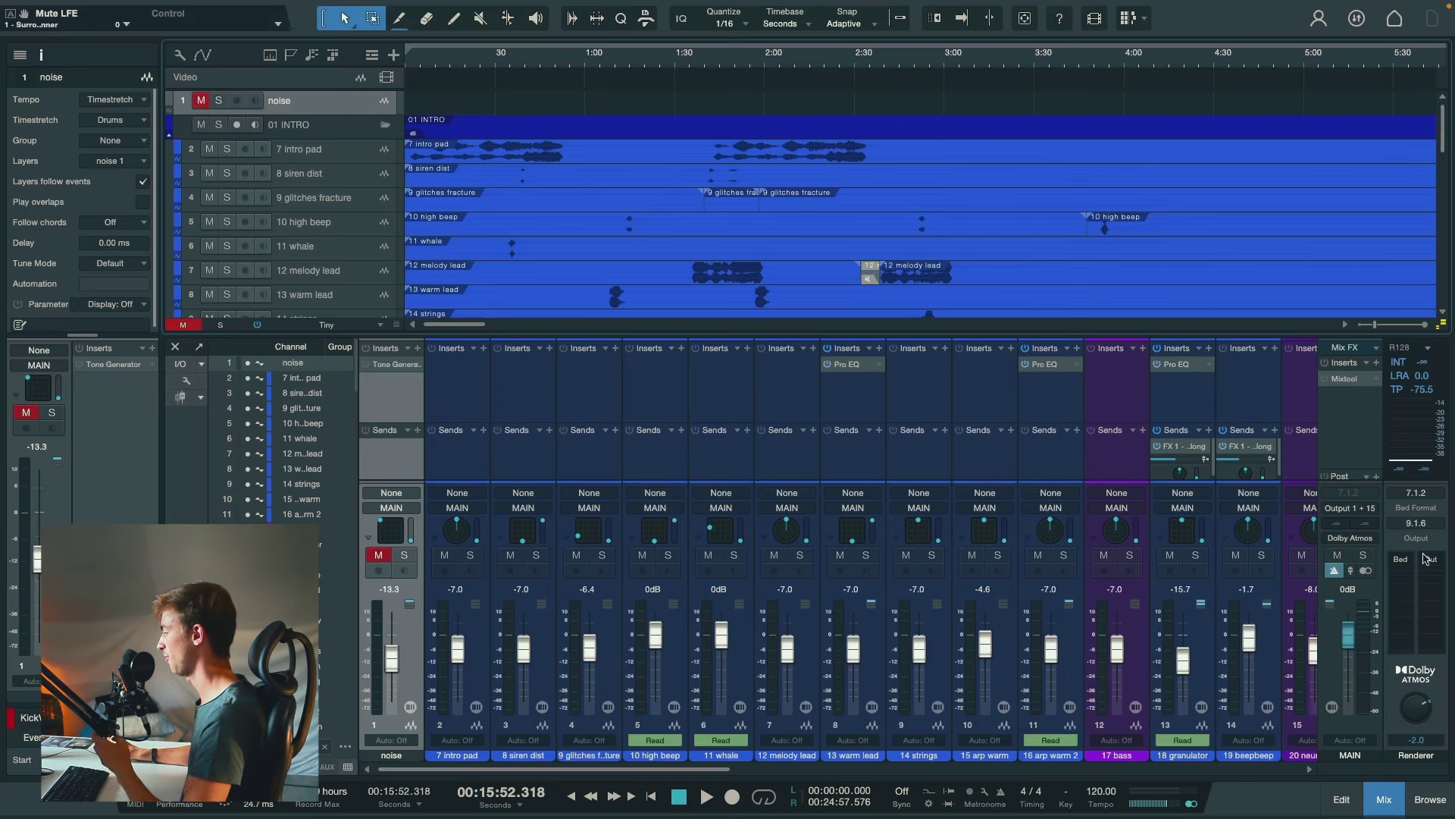
Keep the renderer's 7.1.2 bed format and switch its output from 9.1.6 to 5.1.2
{"action": "left_click", "coordinate": [1415, 493]}
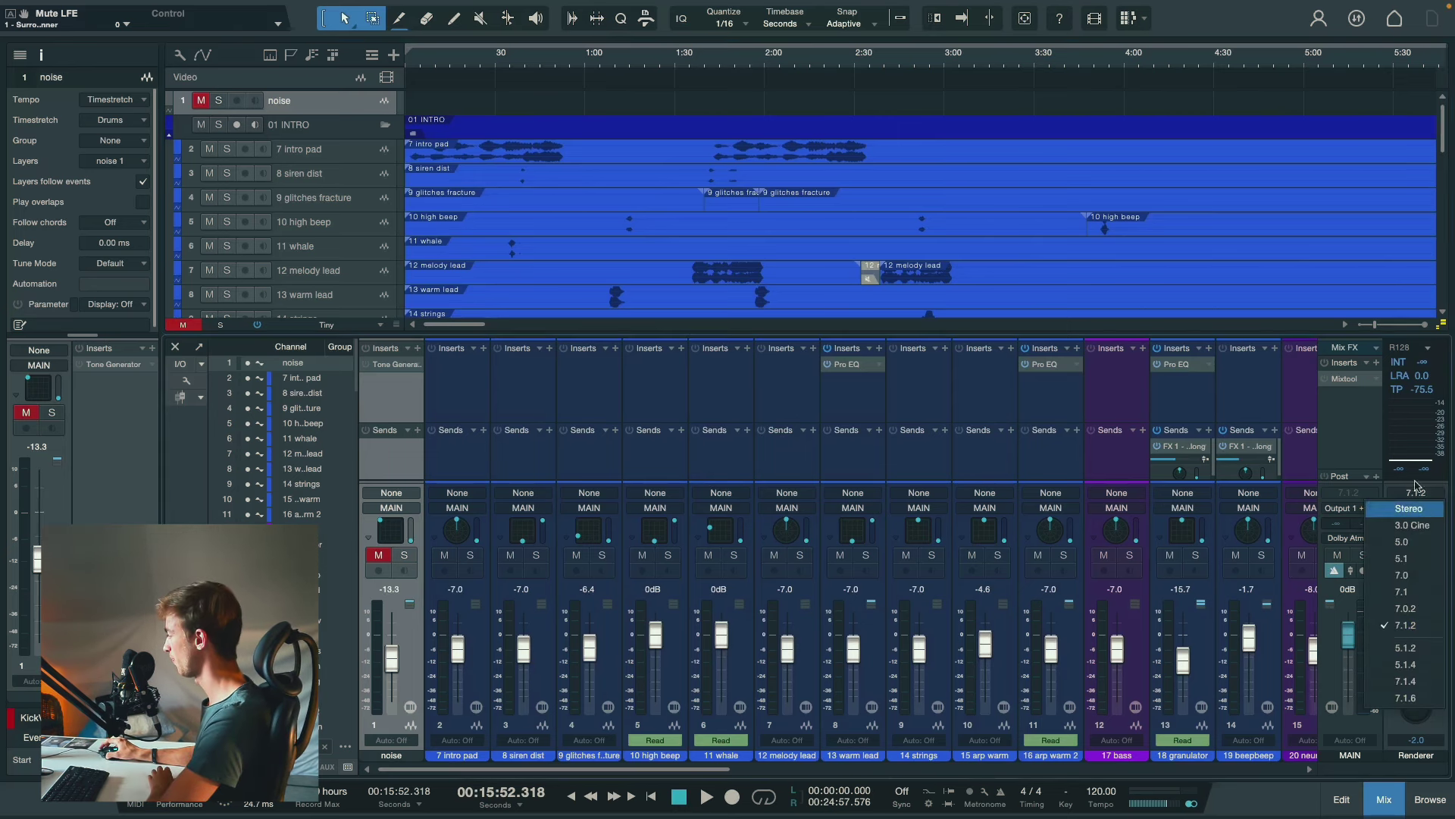
{"action": "left_click", "coordinate": [1417, 473]}
{"action": "left_click", "coordinate": [1417, 524]}
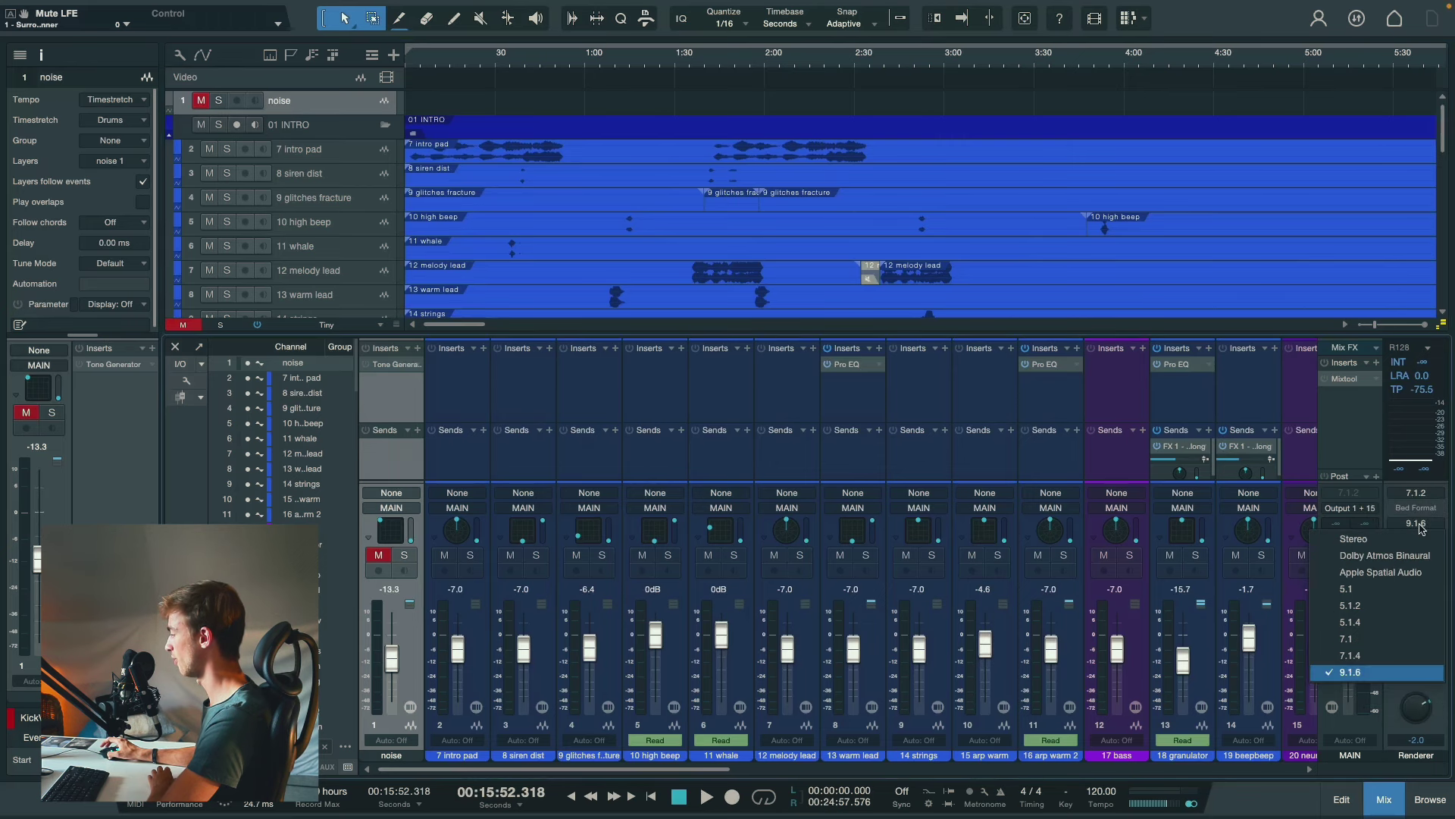
{"action": "left_click", "coordinate": [1368, 611]}
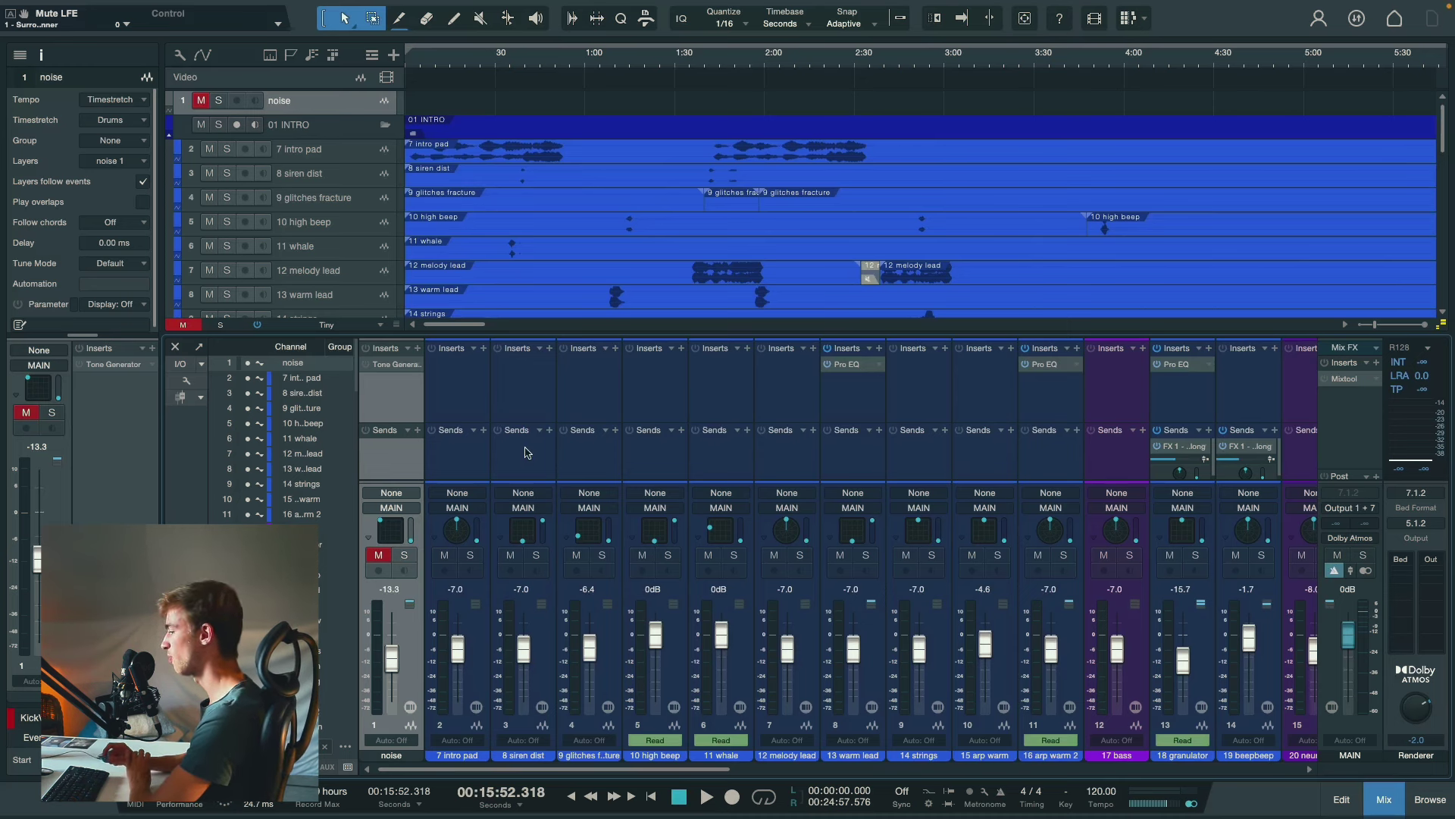
In the intro pad's surround panner, reset and widen the spread and turn the direction to 180°
{"action": "double_click", "coordinate": [460, 541]}
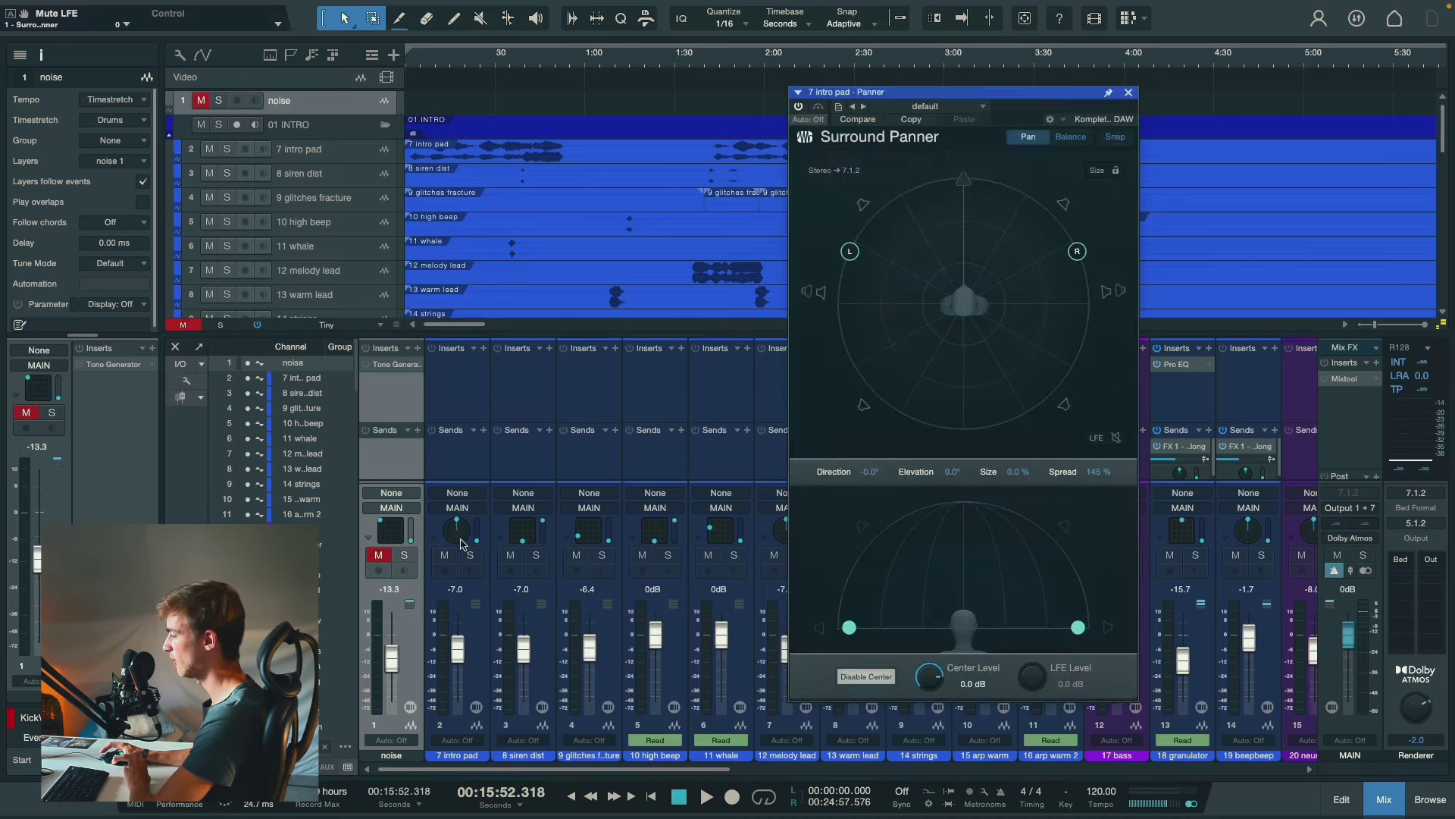
{"action": "double_click", "coordinate": [967, 189]}
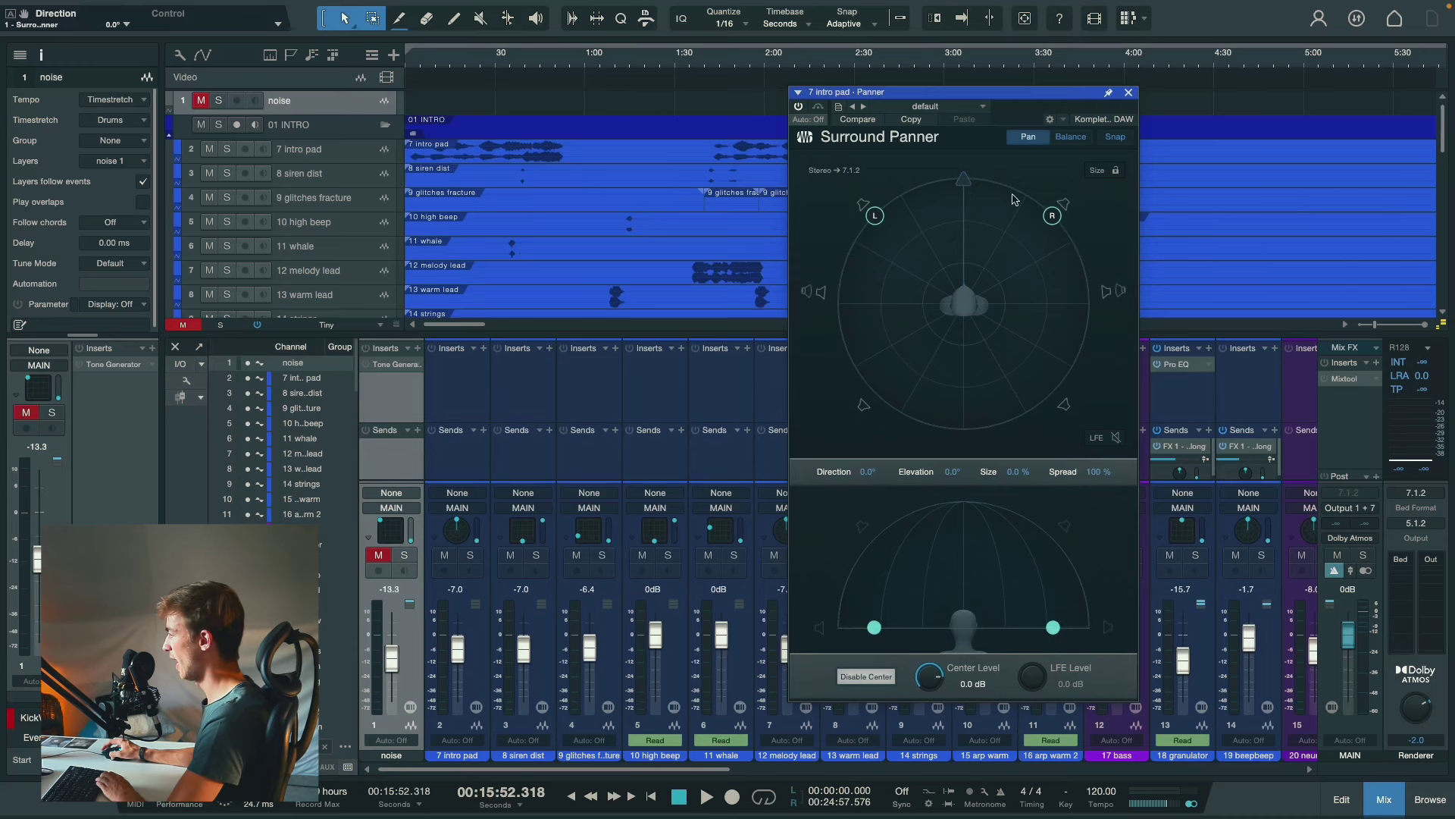
{"action": "left_click_drag", "start_coordinate": [1051, 216], "coordinate": [1099, 344]}
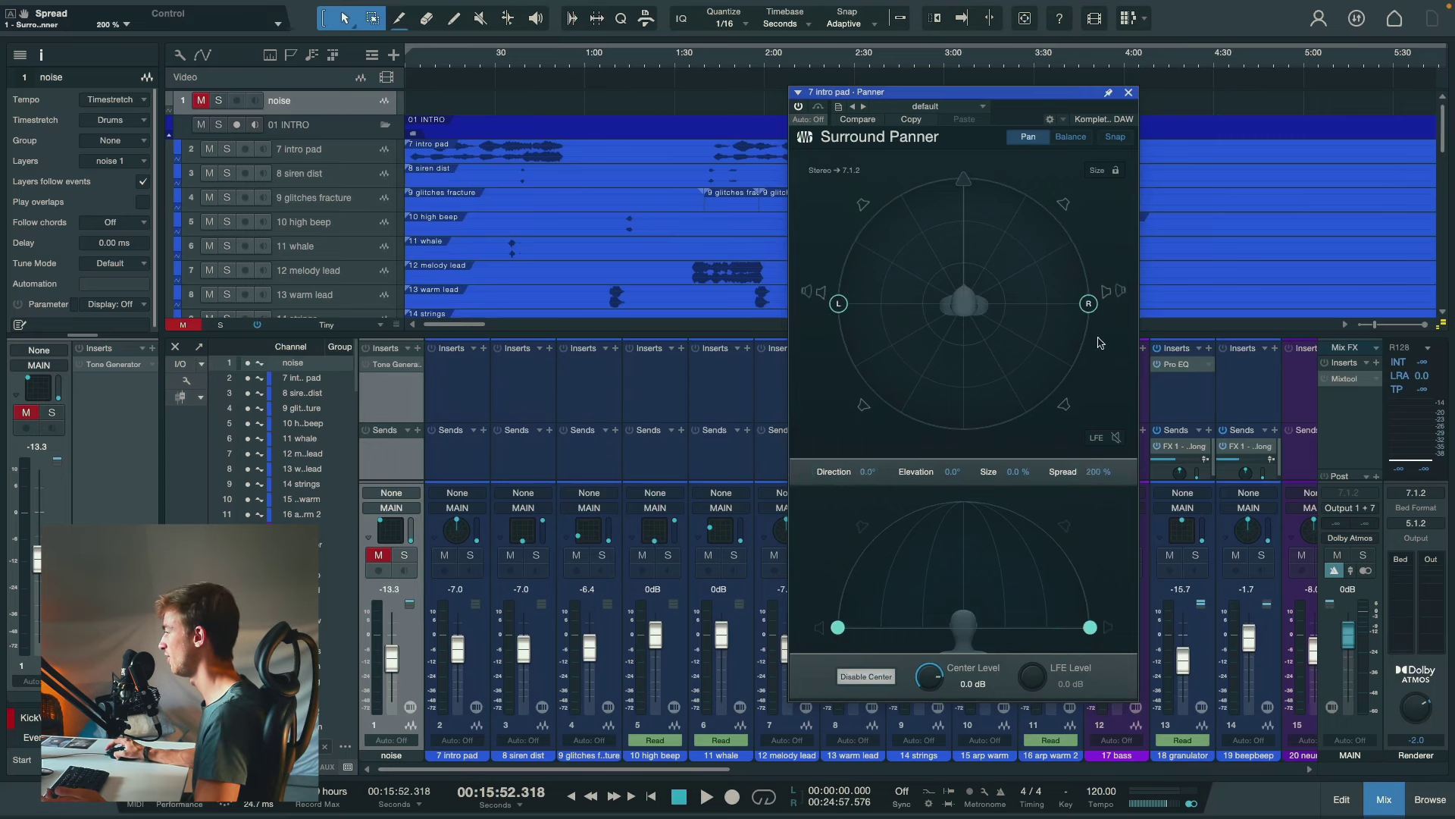
{"action": "left_click_drag", "start_coordinate": [1089, 305], "coordinate": [1118, 348]}
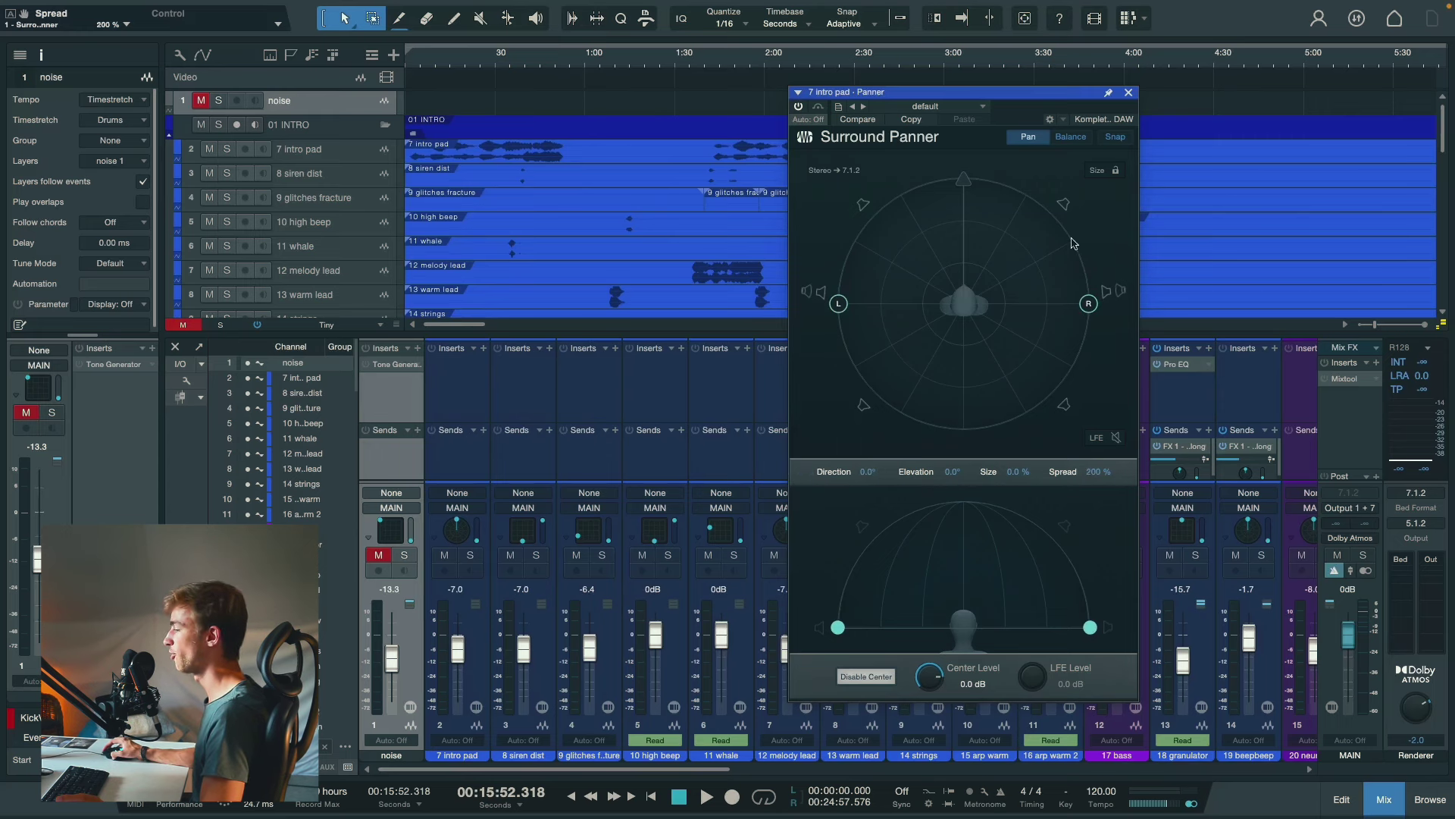
{"action": "left_click_drag", "start_coordinate": [968, 185], "coordinate": [966, 451]}
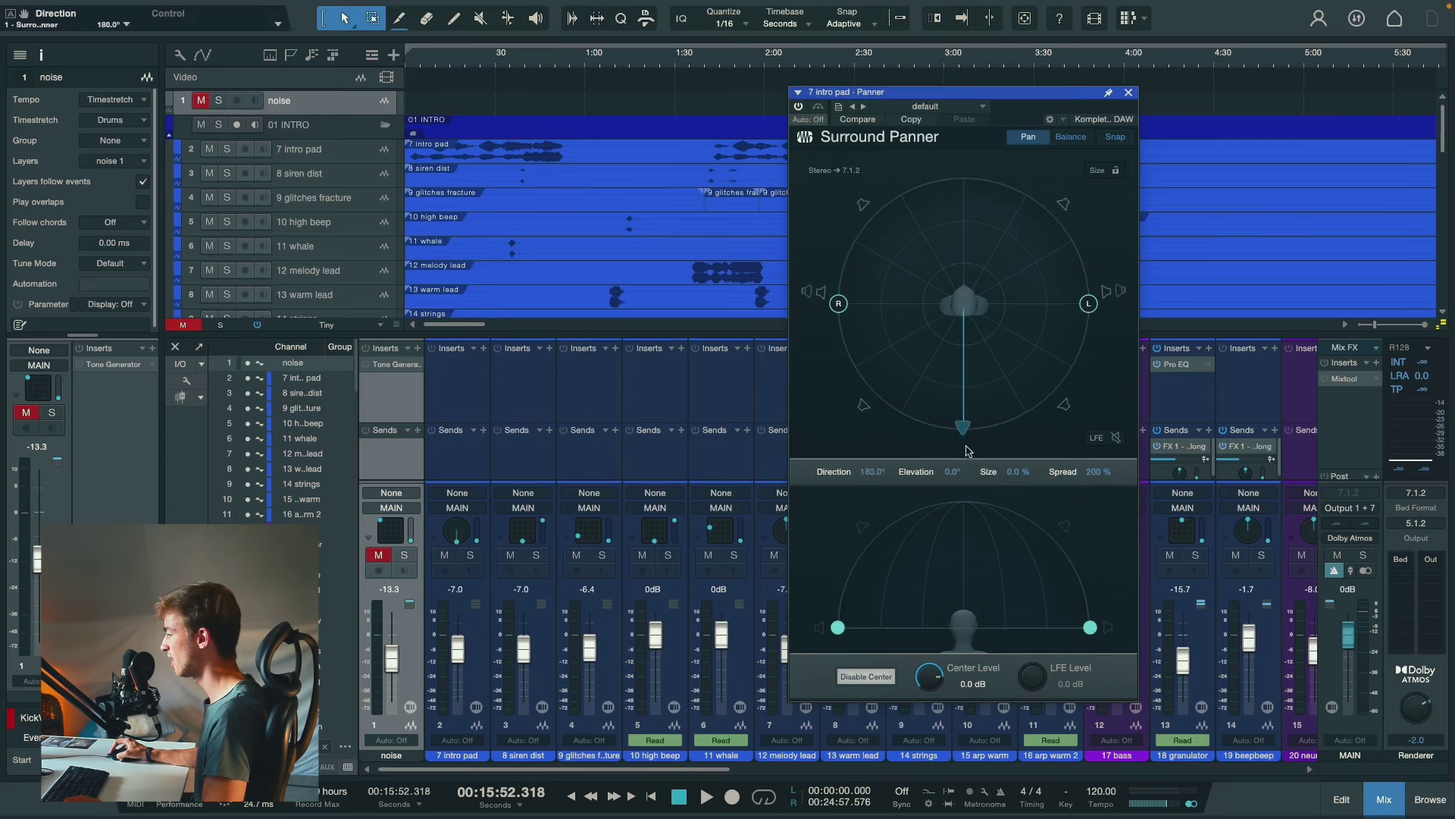
{"action": "left_click_drag", "start_coordinate": [1089, 305], "coordinate": [1065, 401]}
Swap the pad's L and R points to proper sides (spread -111%), then show the 8 siren dist panner
{"action": "left_click", "coordinate": [877, 395]}
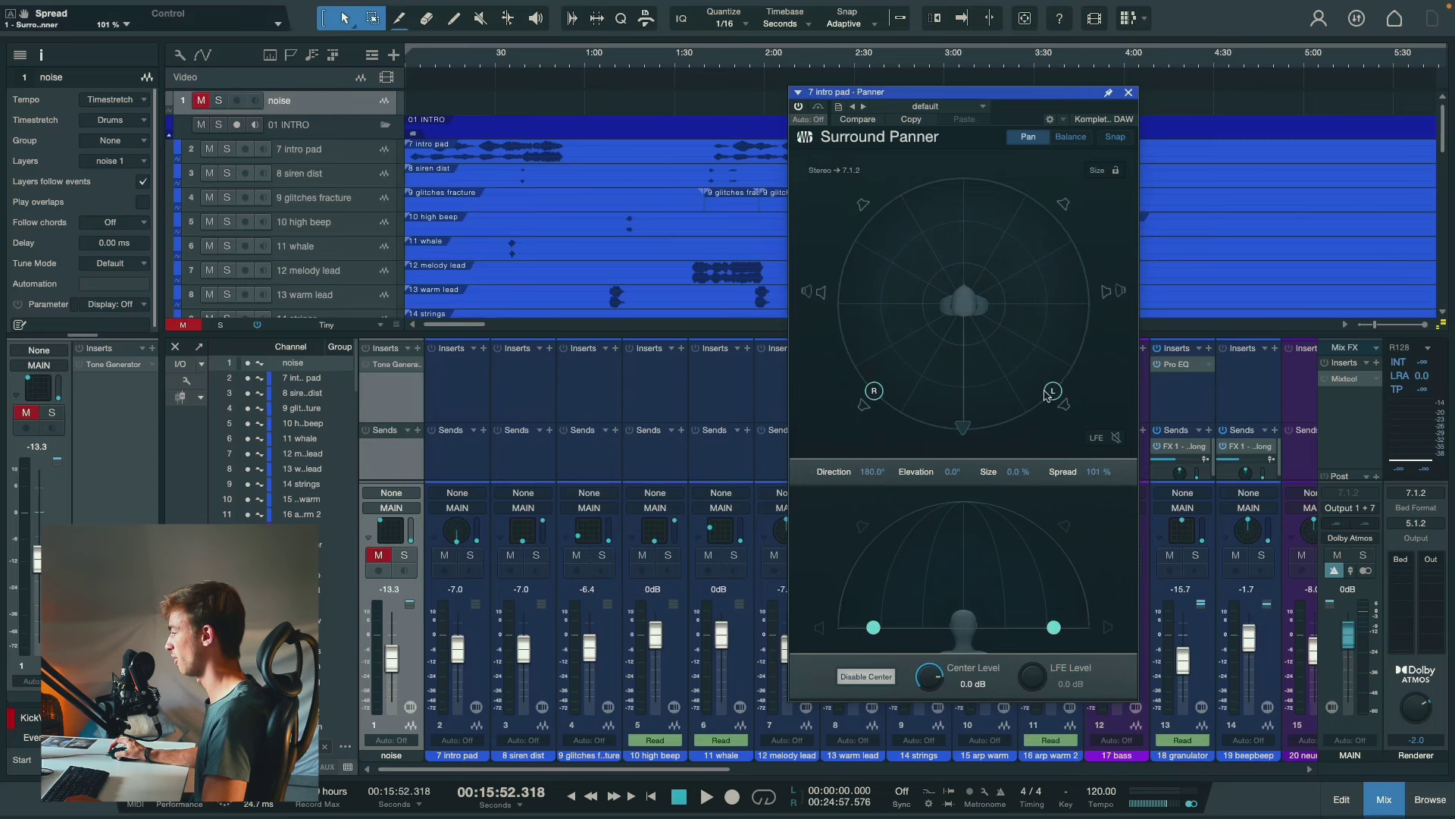
{"action": "left_click_drag", "start_coordinate": [876, 392], "coordinate": [973, 385]}
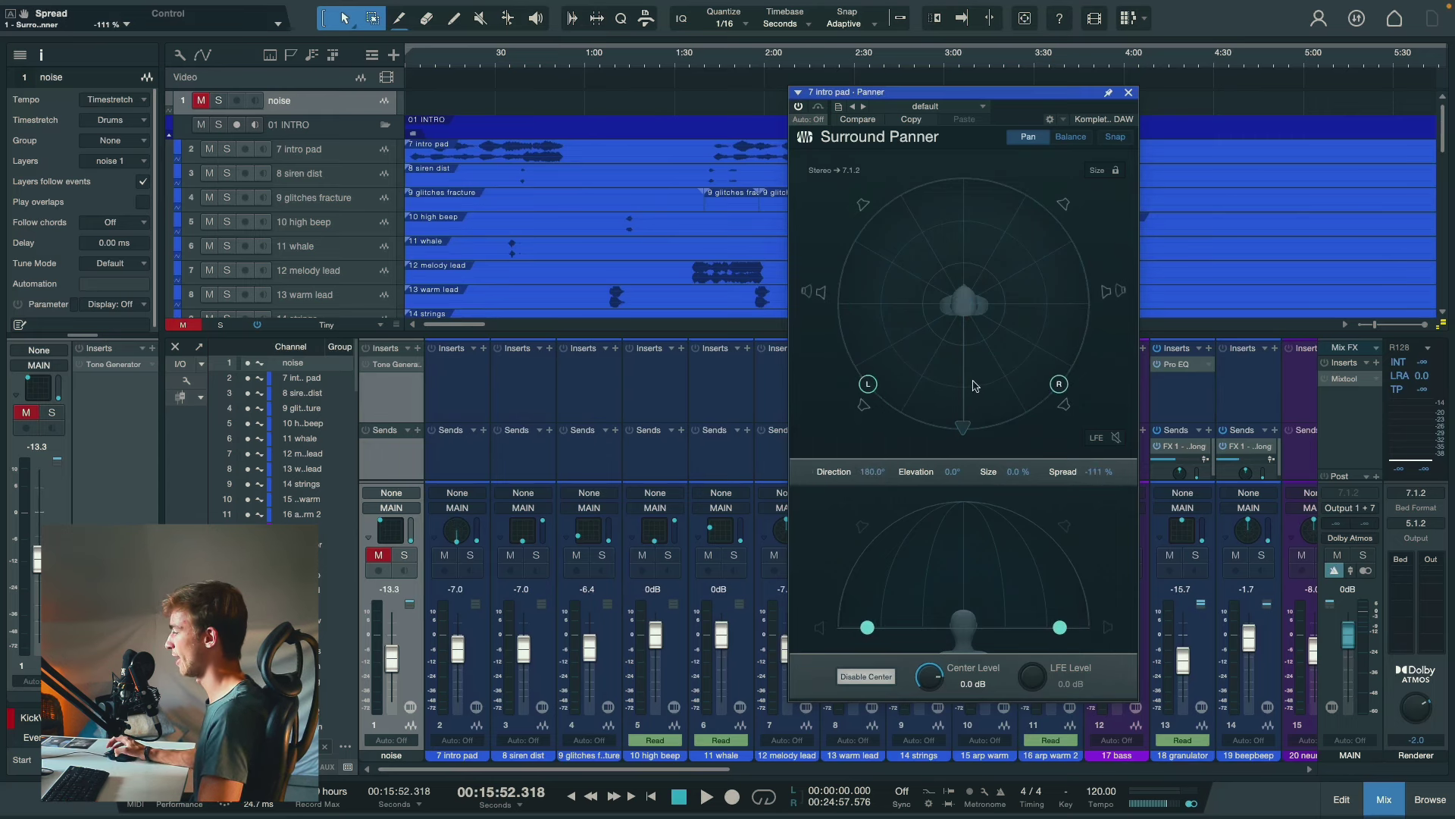
{"action": "left_click", "coordinate": [1129, 93]}
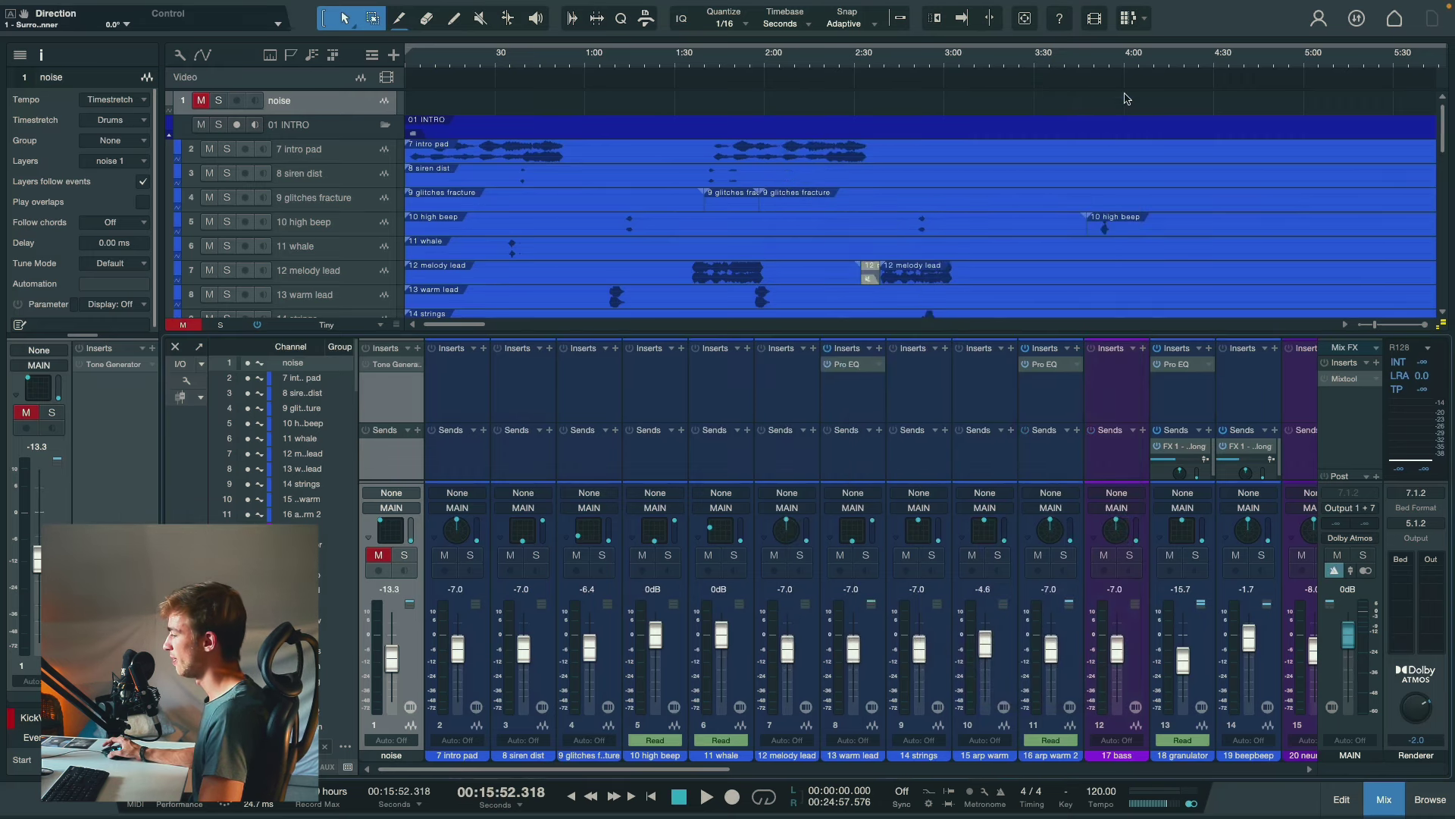
{"action": "left_click", "coordinate": [523, 532]}
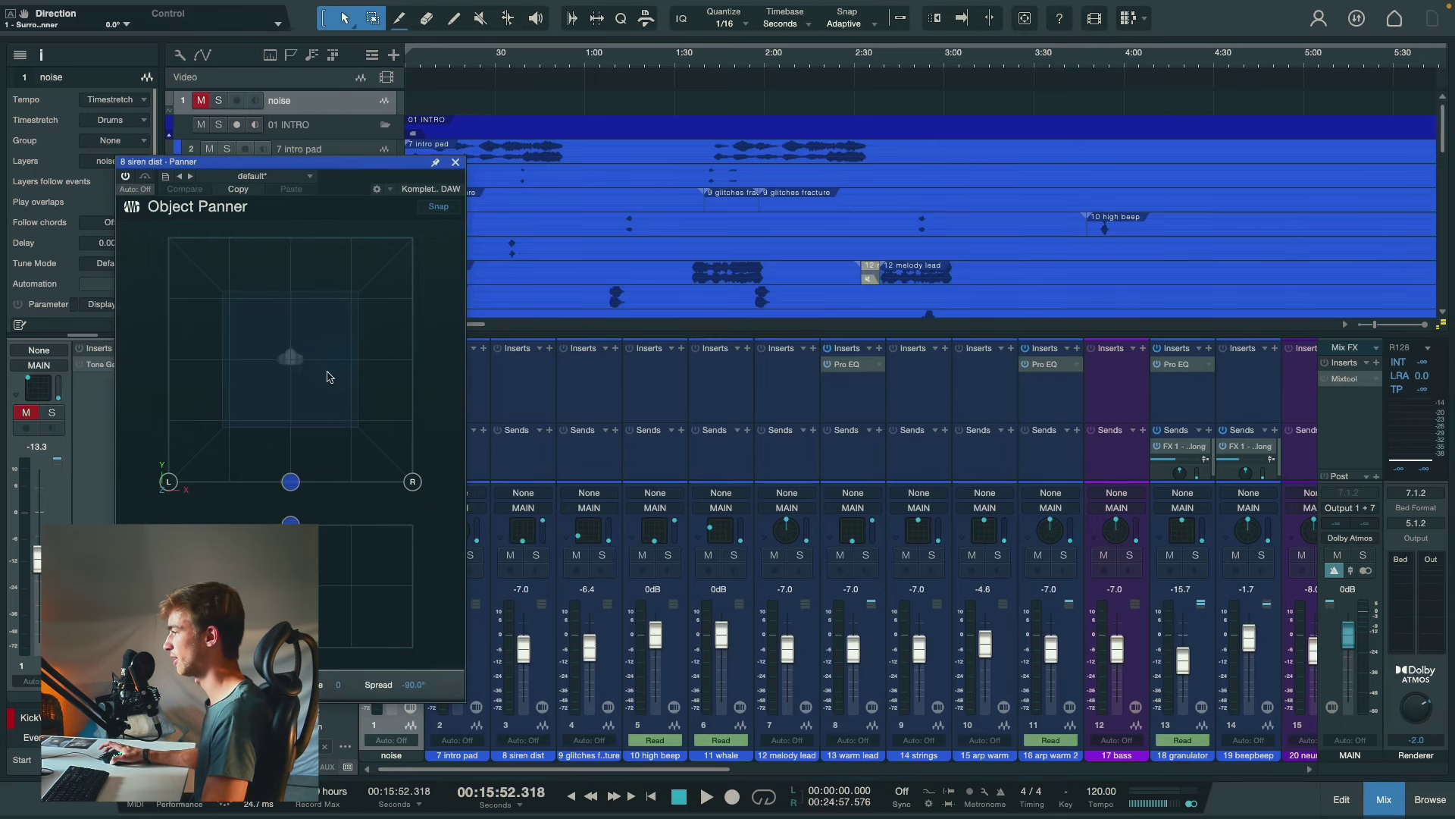
Move the 8 siren dist Object Panner window off the channel list
{"action": "left_click_drag", "start_coordinate": [363, 162], "coordinate": [604, 126]}
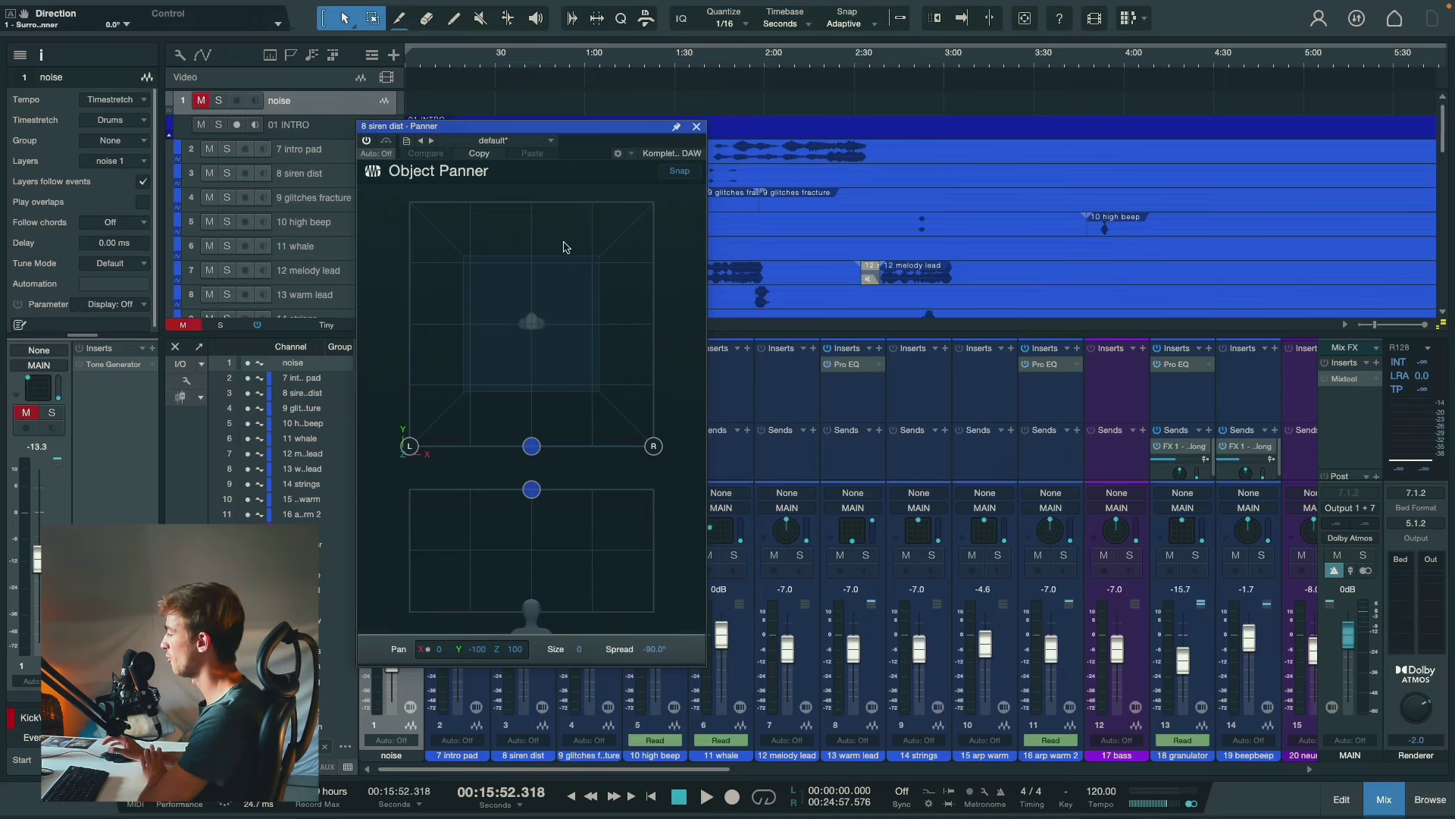
Set the song's MAIN output format to 5.1.2 on Song Setup's Audio I/O Outputs page
{"action": "key", "text": "super+comma"}
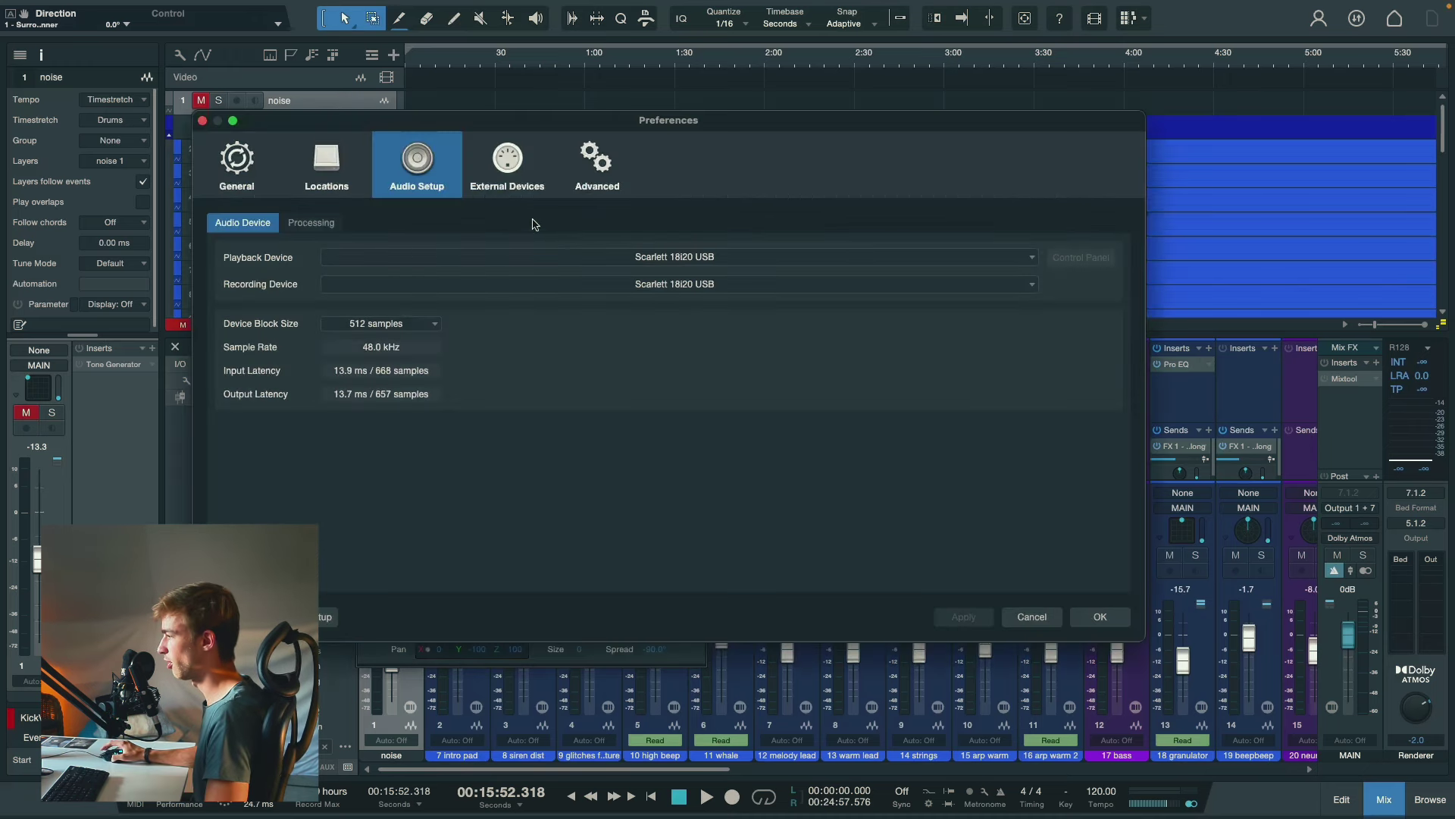
{"action": "left_click", "coordinate": [324, 616]}
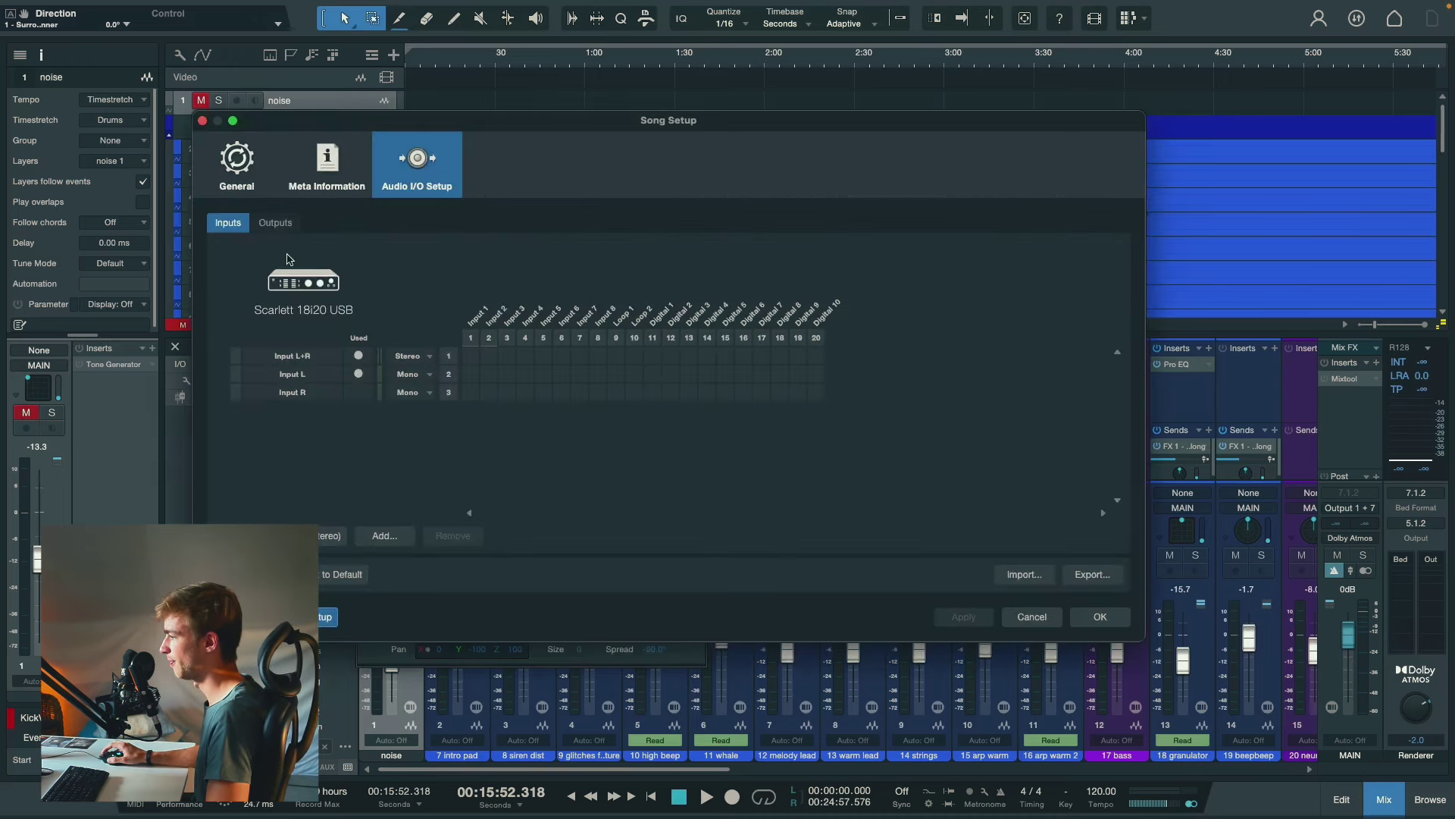
{"action": "left_click", "coordinate": [285, 228]}
{"action": "left_click", "coordinate": [436, 354]}
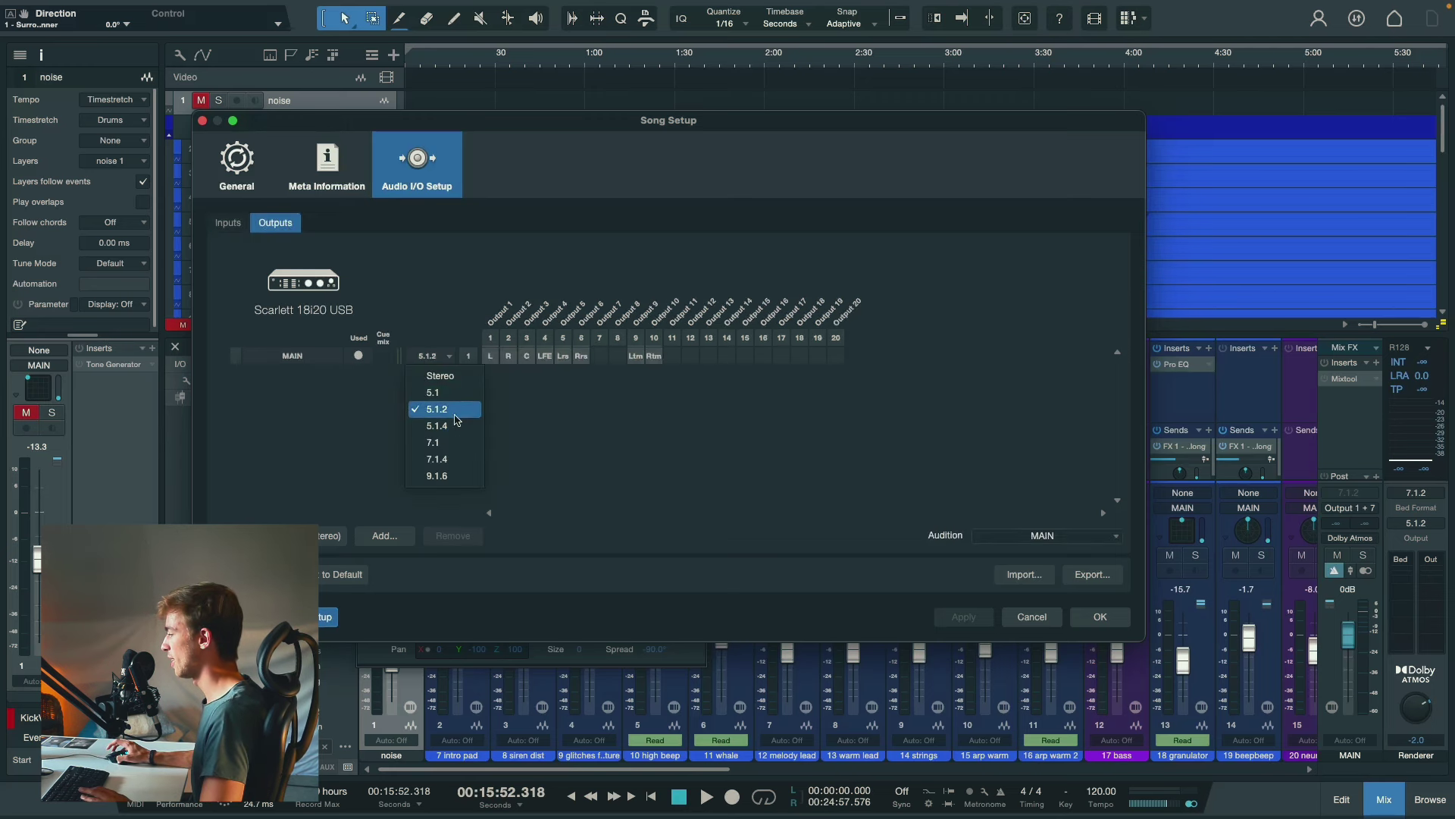
{"action": "left_click", "coordinate": [437, 409]}
{"action": "left_click", "coordinate": [1100, 617]}
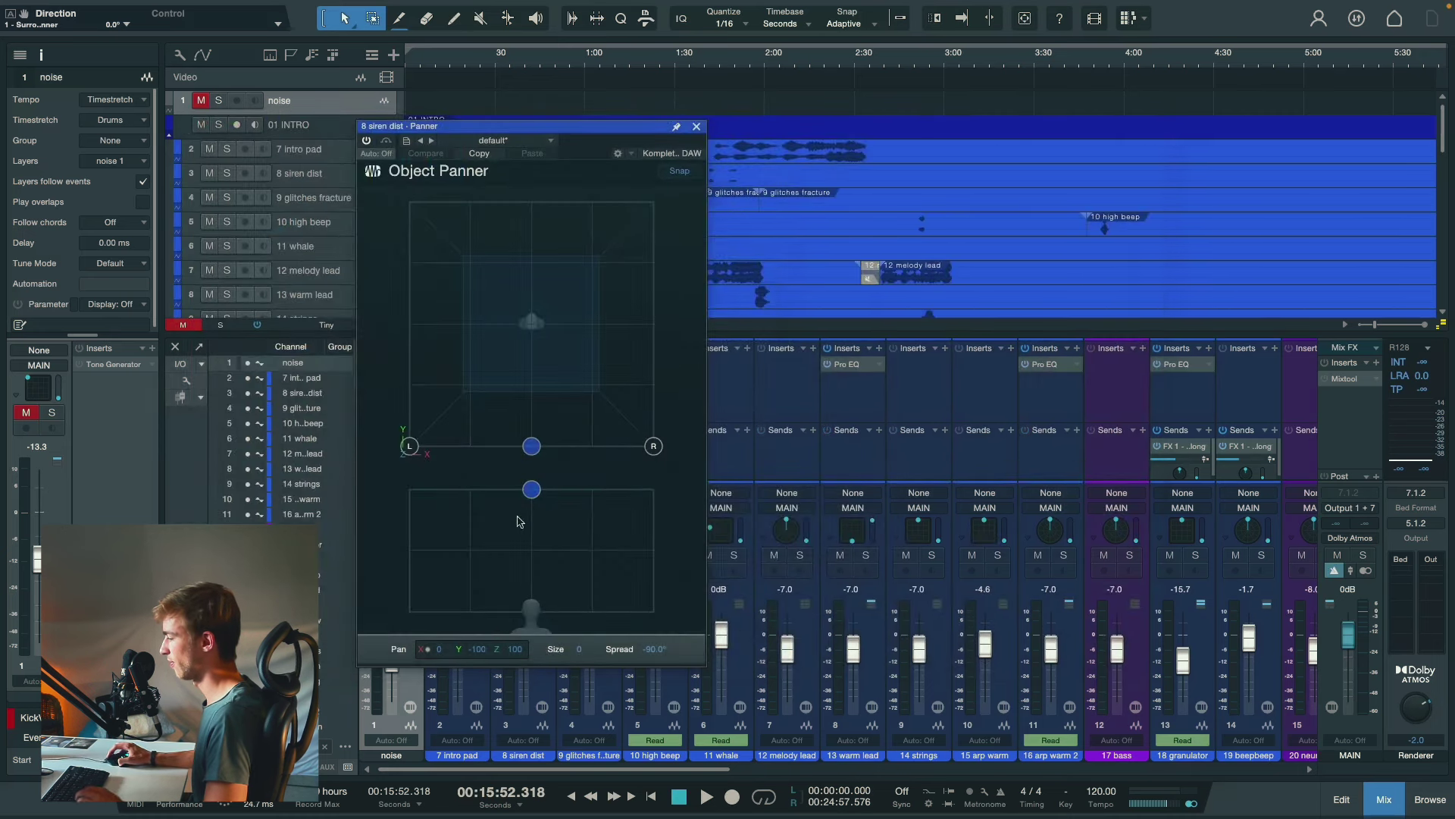
Drop the siren dist object to Z 0, widen its spread to about -180°, then go to the Renderer
{"action": "left_click_drag", "start_coordinate": [532, 491], "coordinate": [521, 660]}
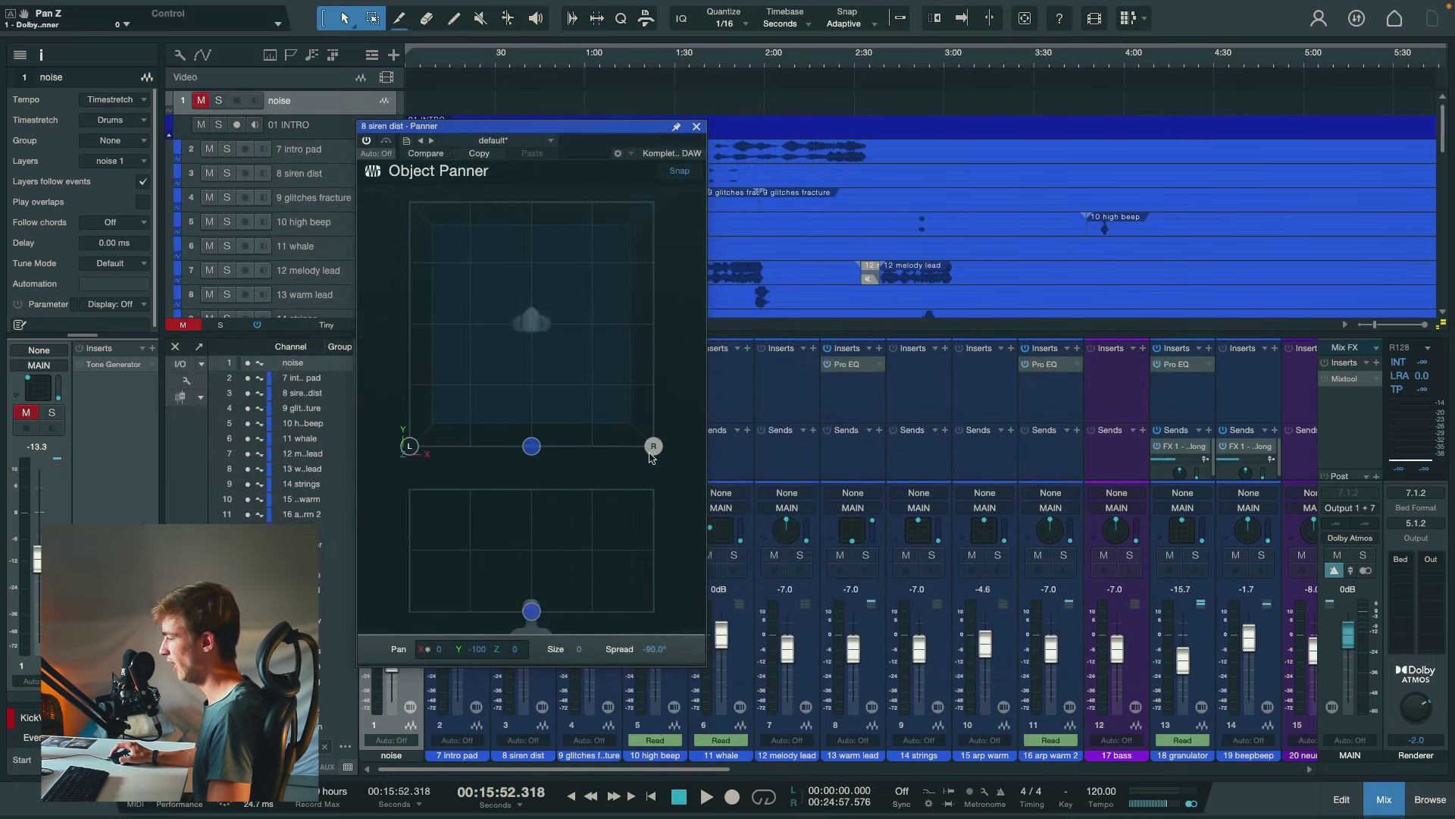
{"action": "left_click_drag", "start_coordinate": [654, 446], "coordinate": [658, 326]}
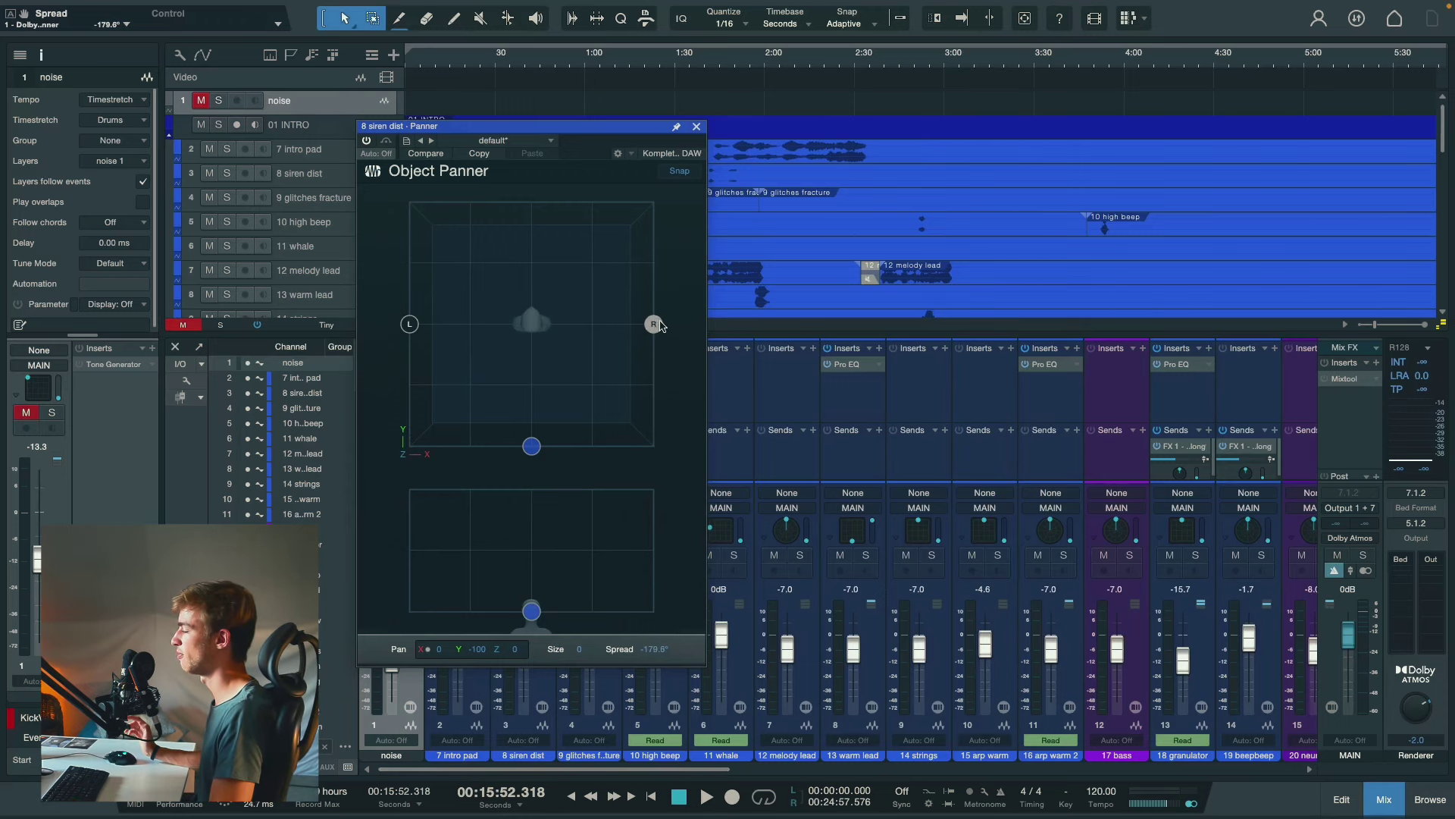
{"action": "key", "text": "super+Tab"}
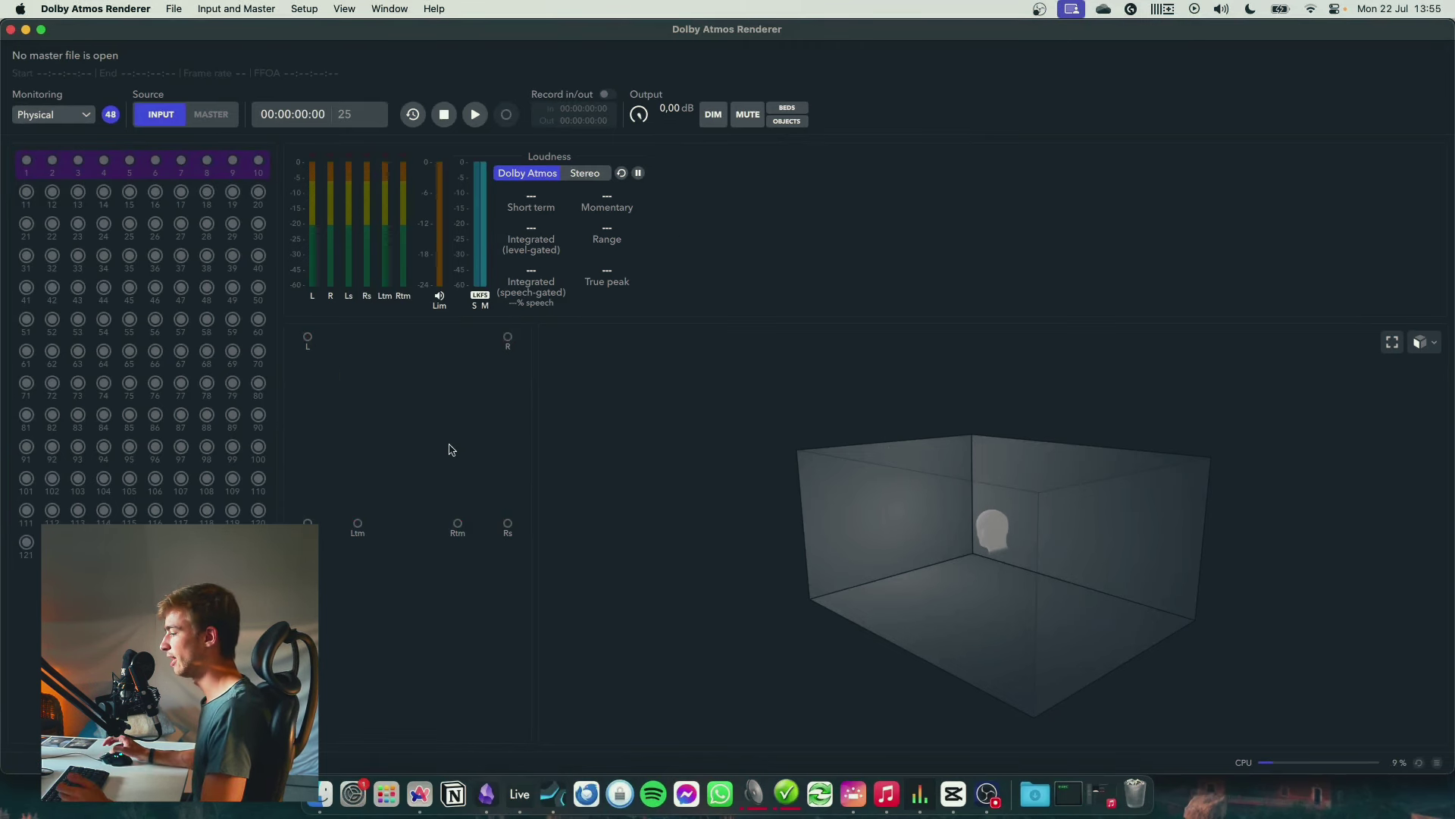
Switch from the Dolby Atmos Renderer back to Studio One using Cmd+Tab
{"action": "key", "text": "super+Tab"}
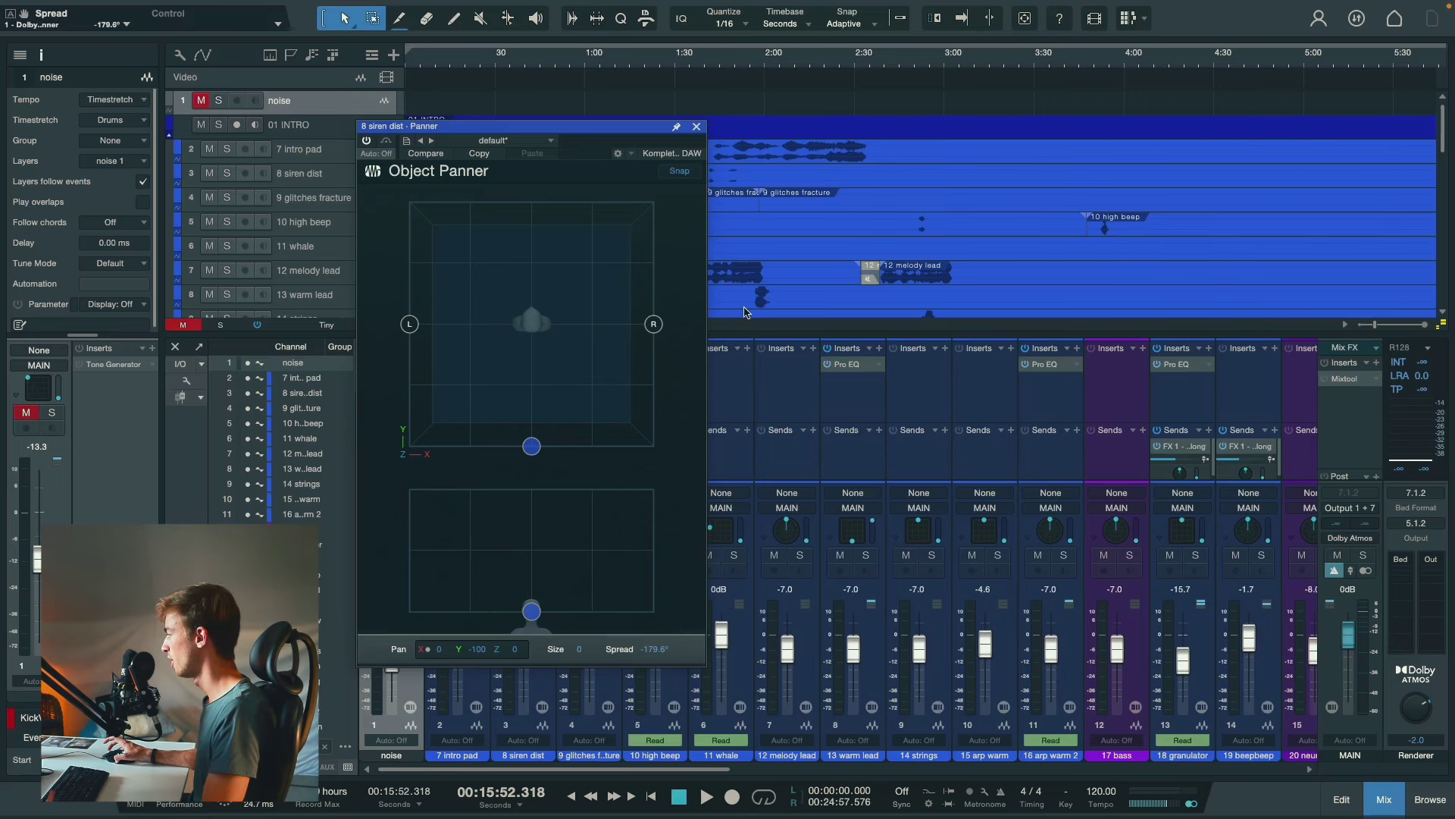
Close the siren dist panner, review Song Setup outputs against the Renderer, keeping MAIN at 5.1.2
{"action": "left_click", "coordinate": [694, 128]}
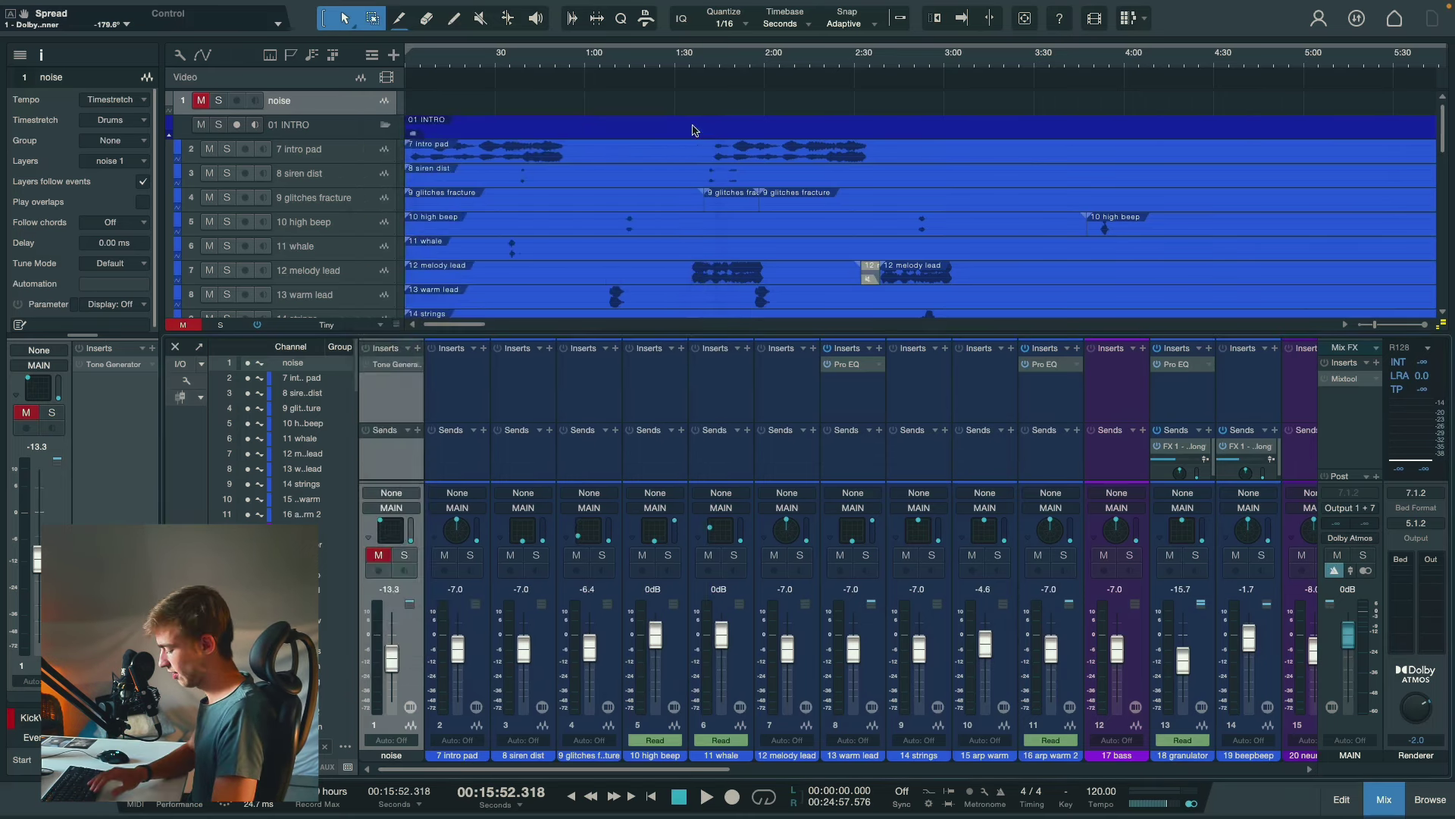
{"action": "key", "text": "ctrl+comma"}
{"action": "left_click", "coordinate": [350, 571]}
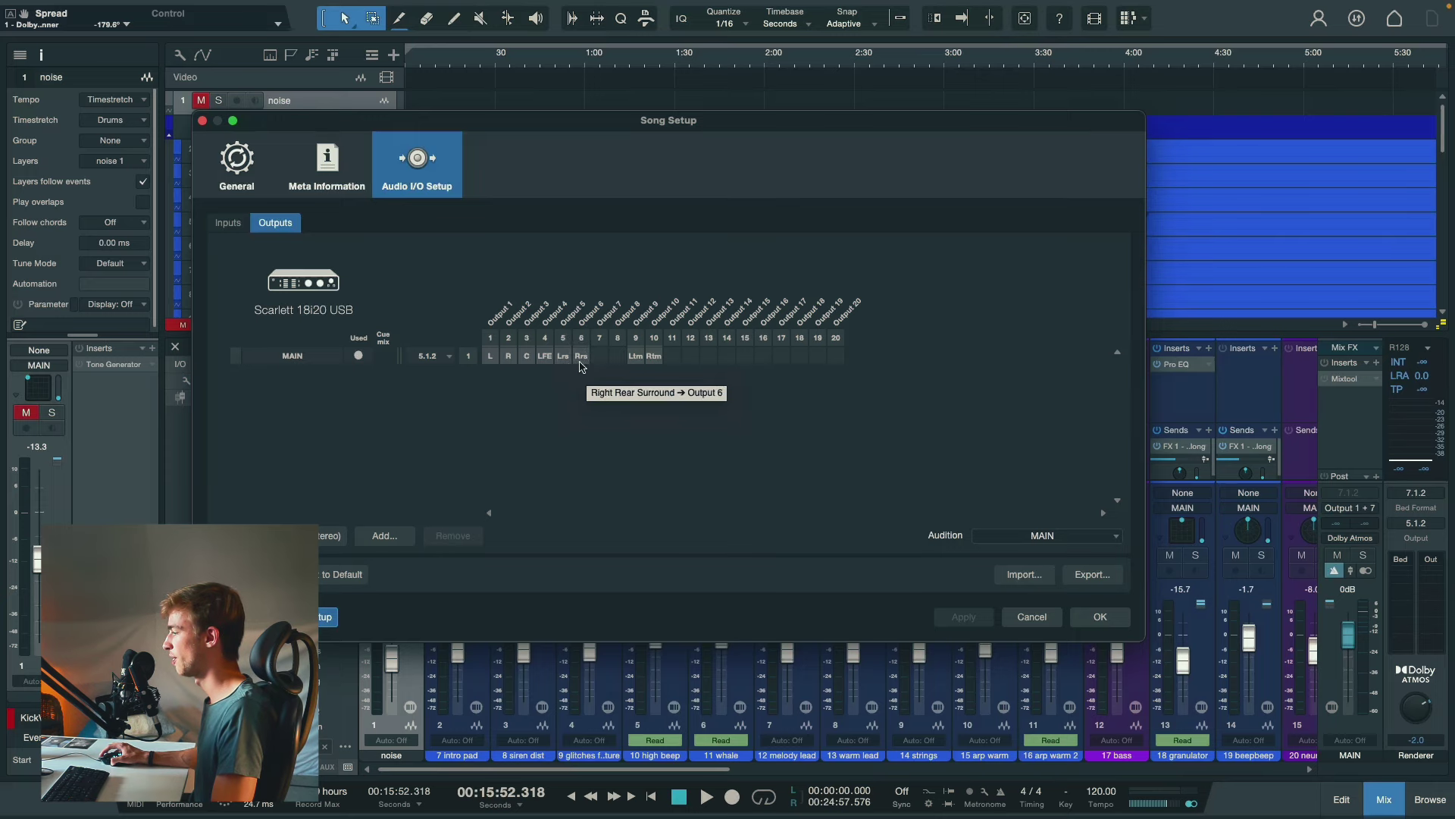
{"action": "key", "text": "super+Tab"}
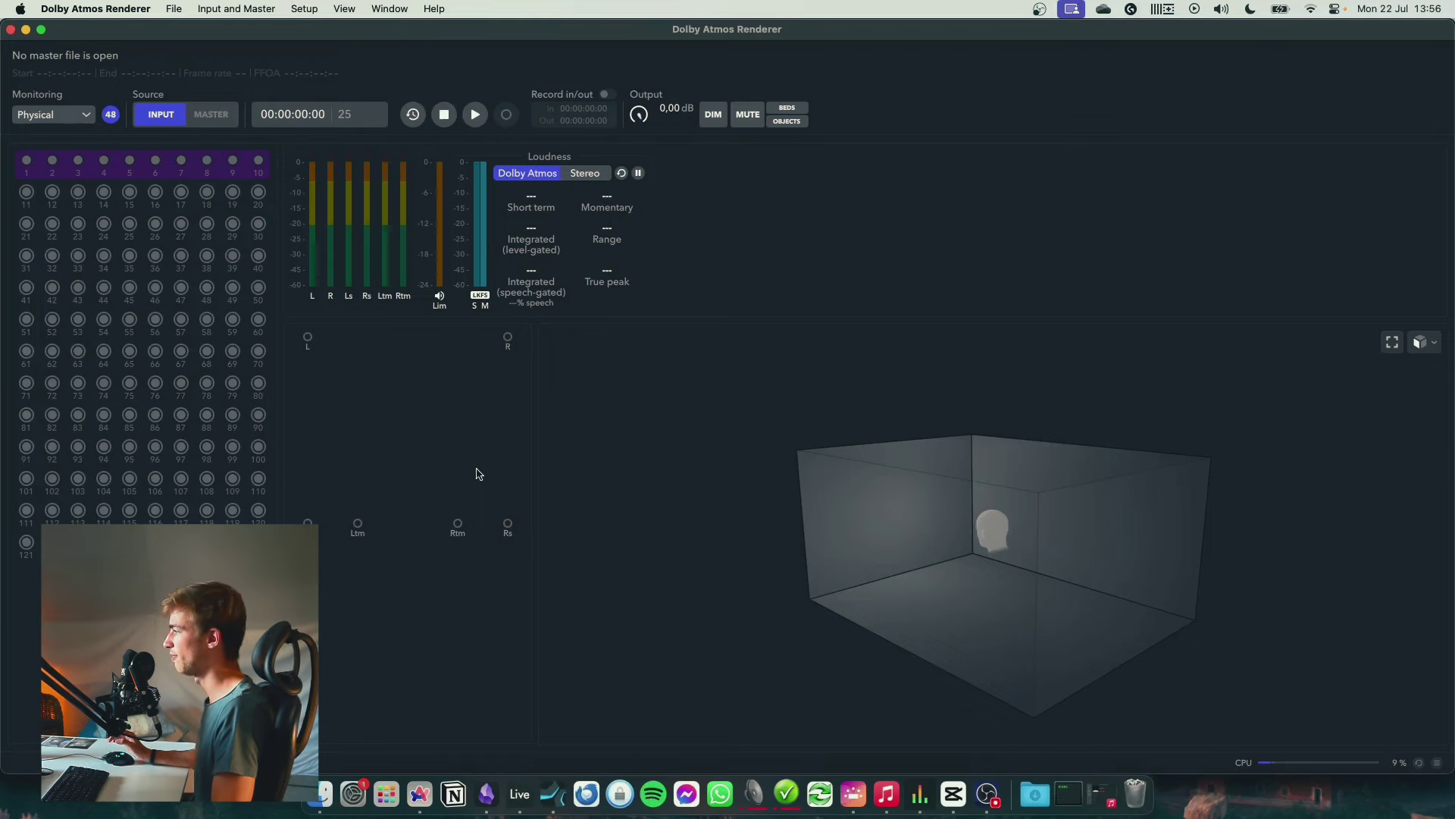
{"action": "key", "text": "super+Tab"}
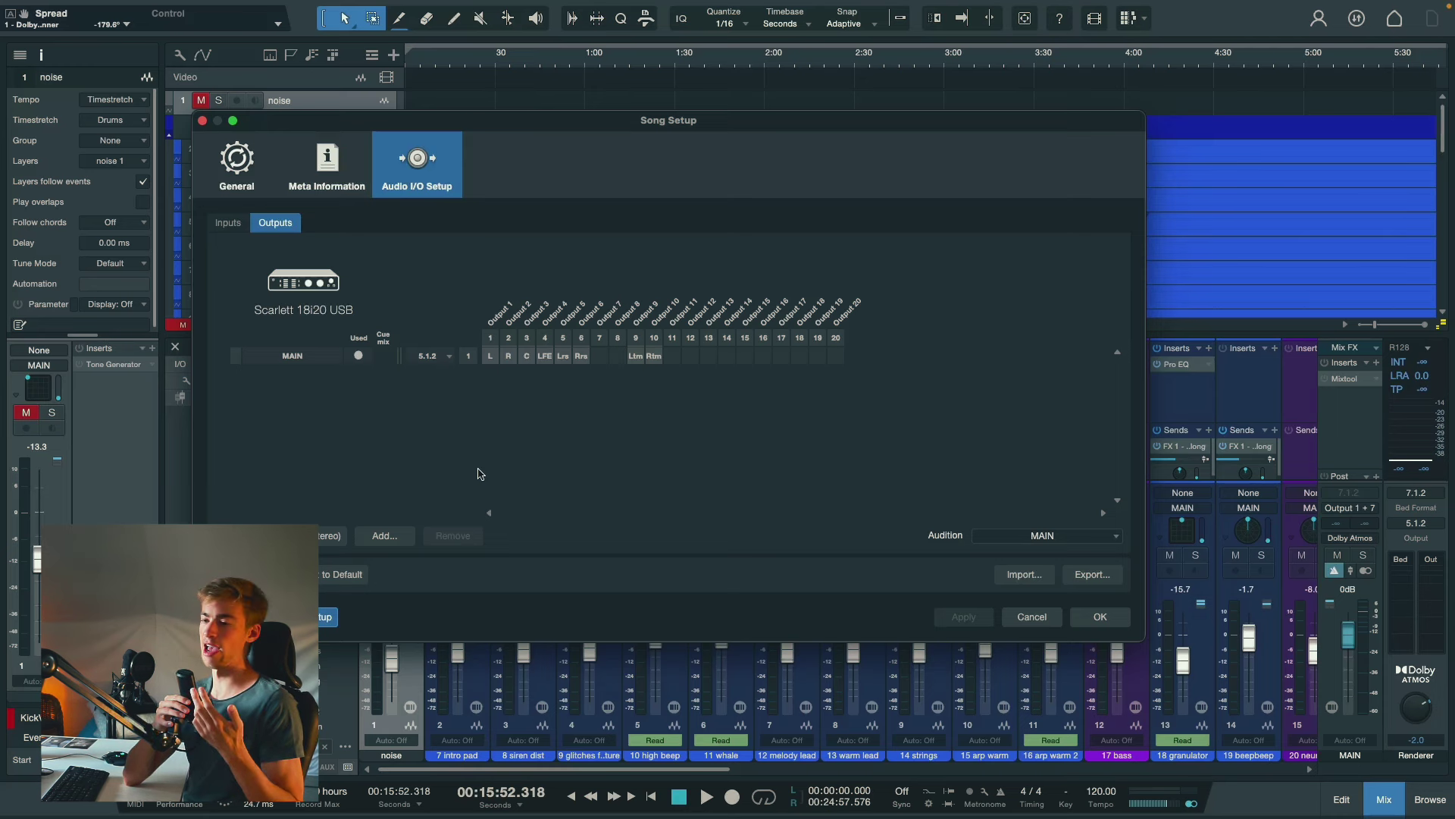
{"action": "key", "text": "Return"}
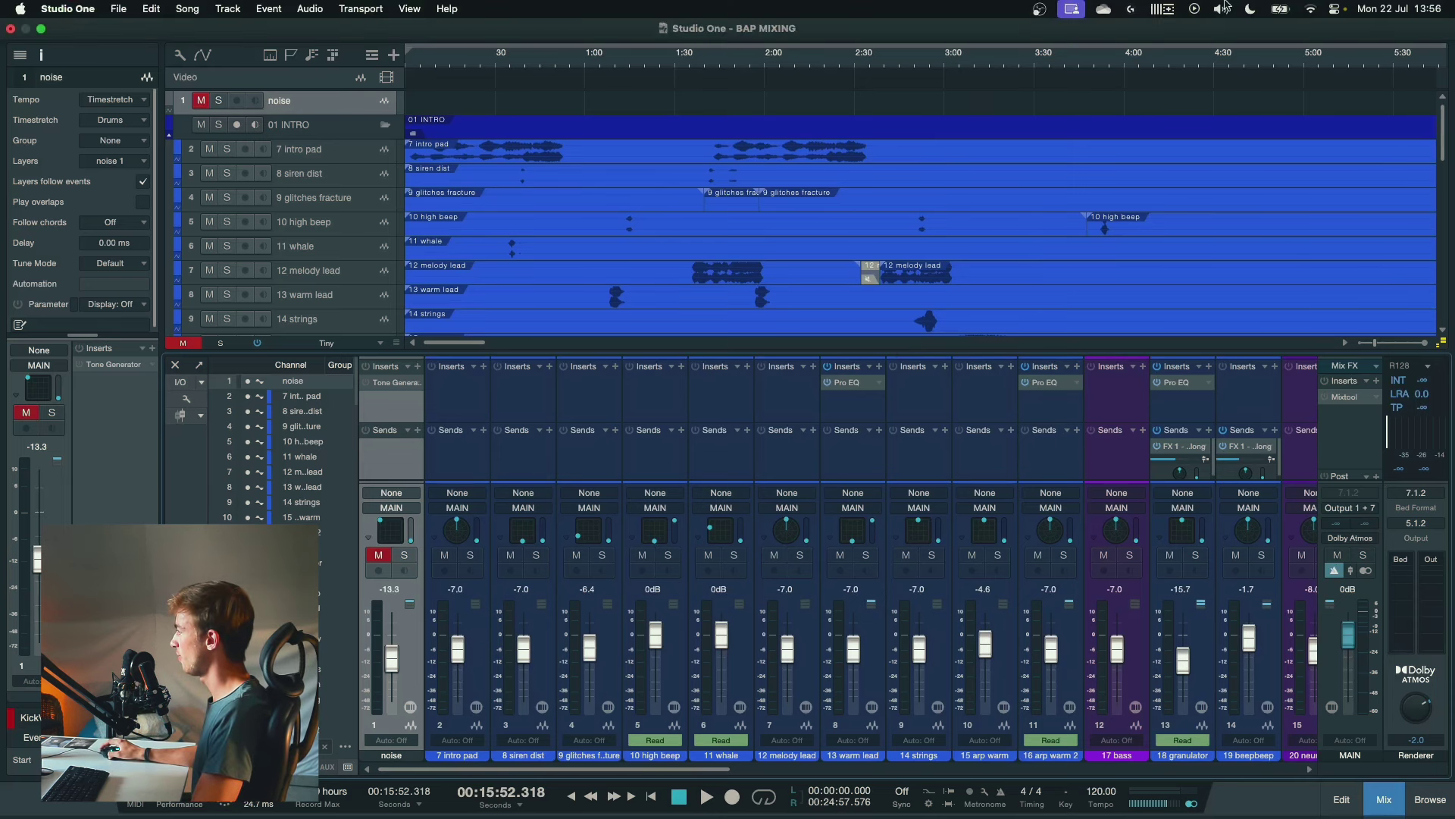
Open the macOS Sound menu listing BlackHole, Dolby Audio Bridge and Scarlett 18i20 USB
{"action": "left_click", "coordinate": [1224, 8]}
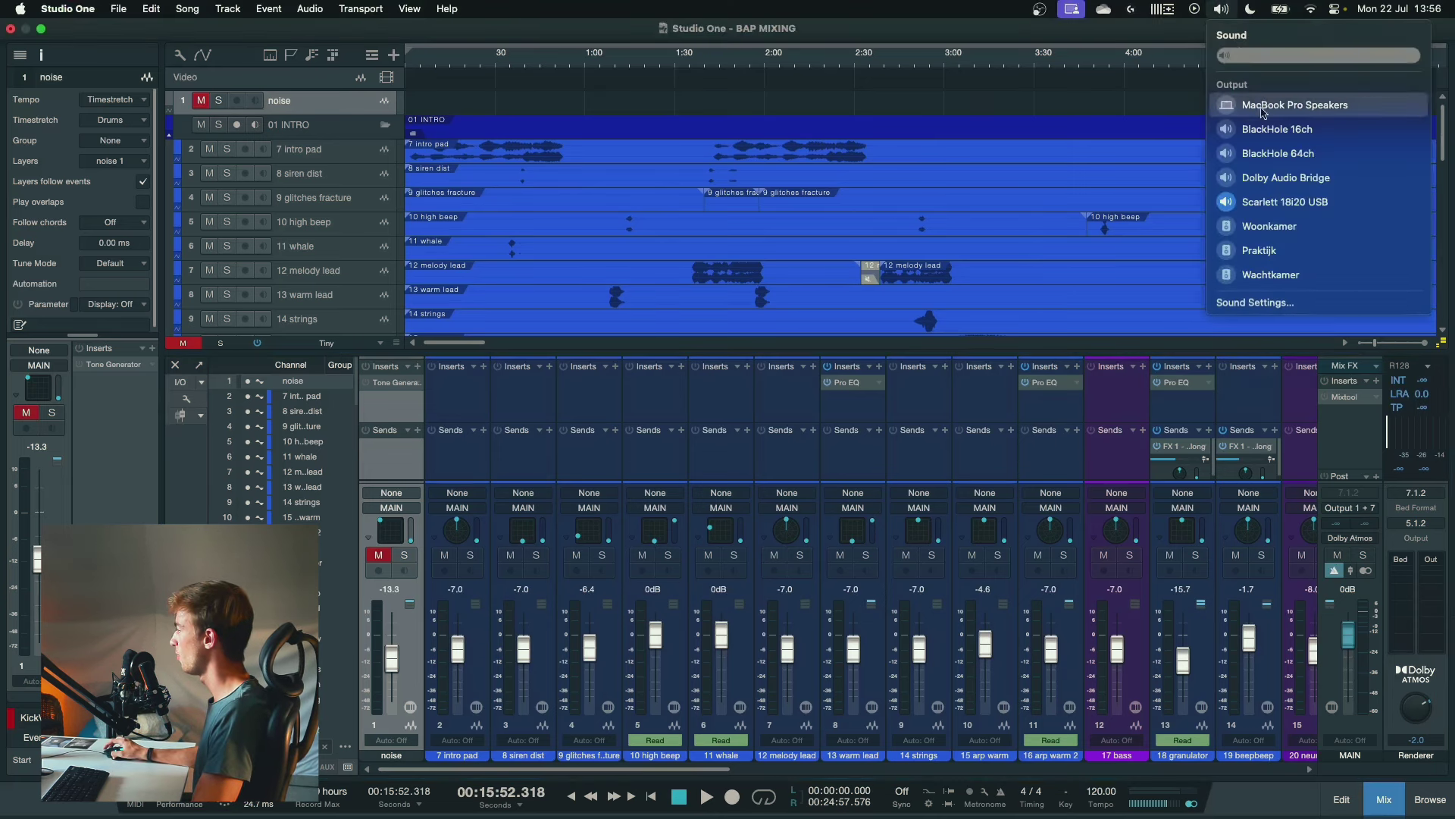